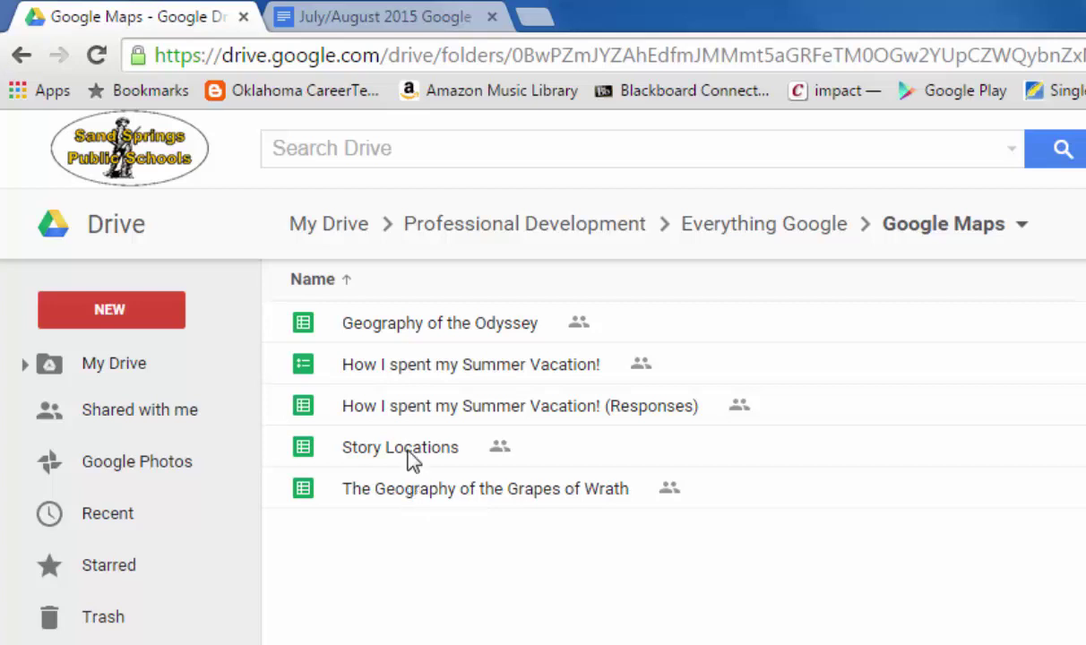
# Check the Story Locations spreadsheet, then create a new My Maps map in the shared Google Maps folder.
pyautogui.doubleClick(476, 457)
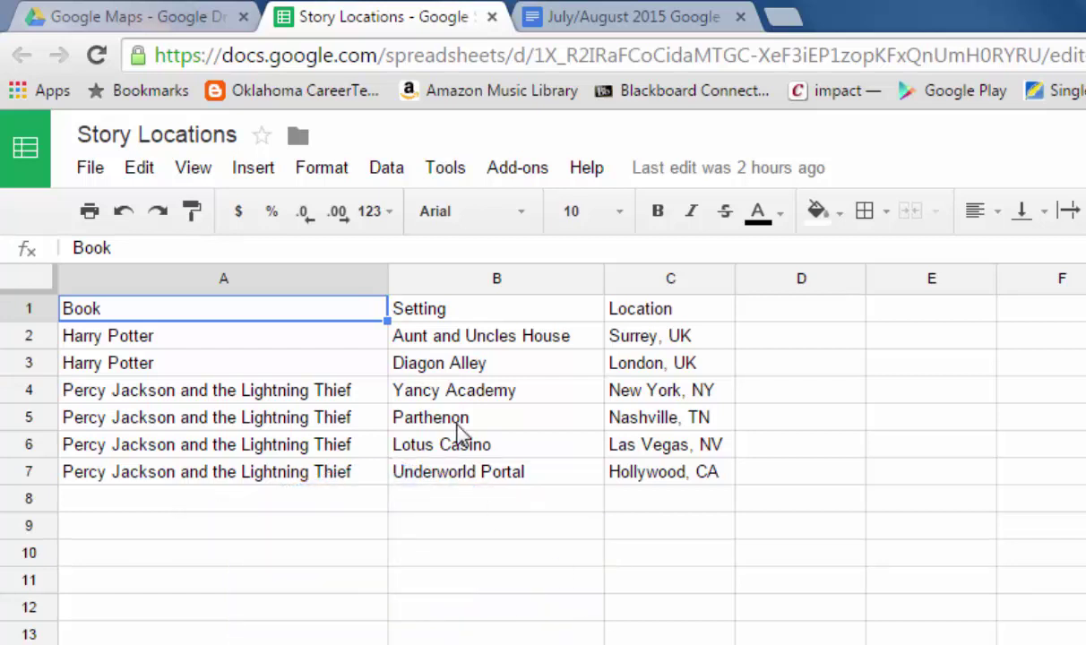
pyautogui.click(492, 18)
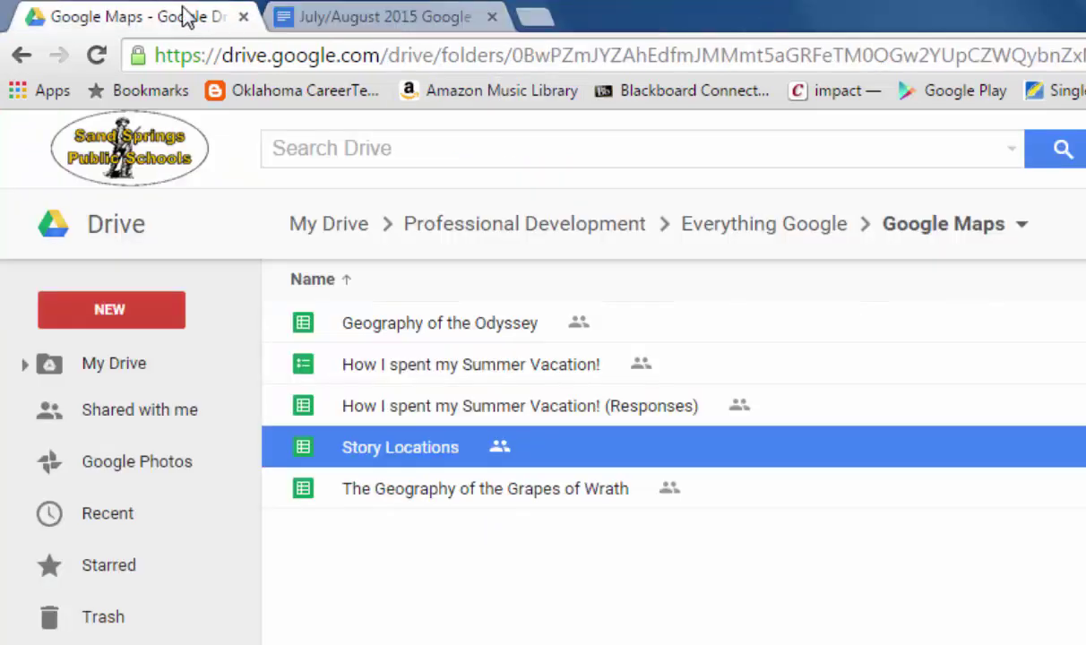
pyautogui.click(99, 309)
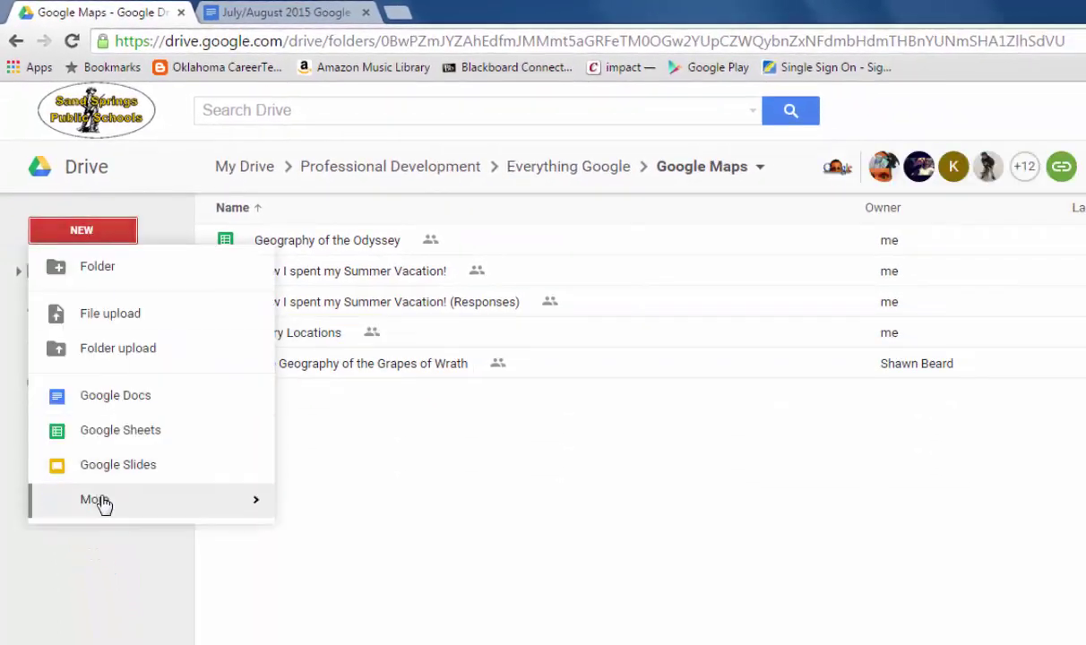
pyautogui.moveTo(102, 501)
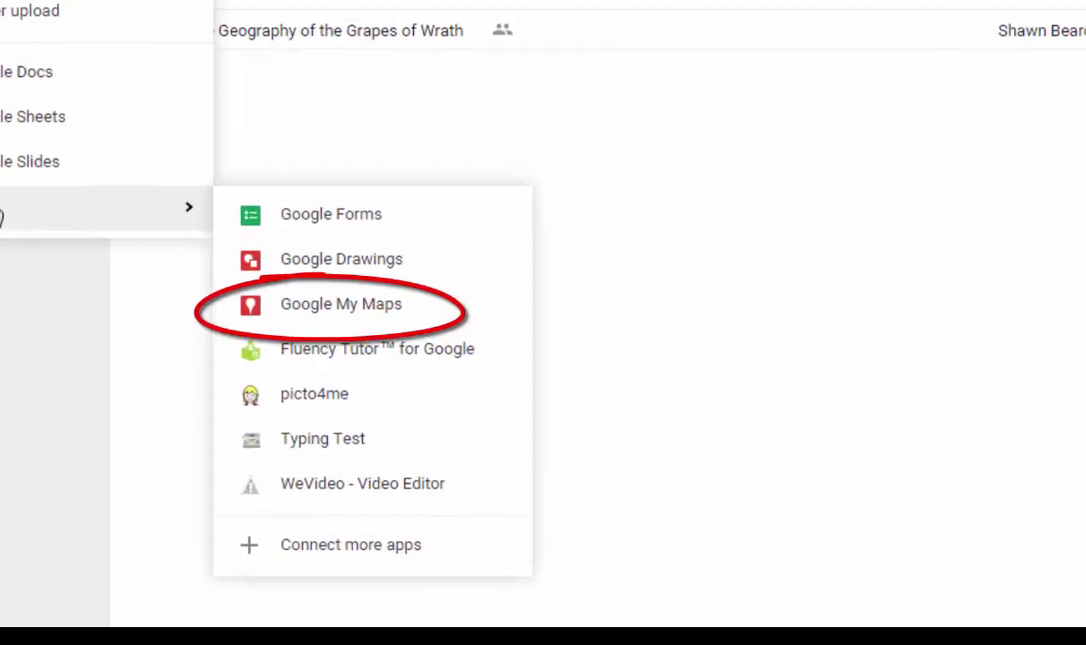
pyautogui.click(331, 309)
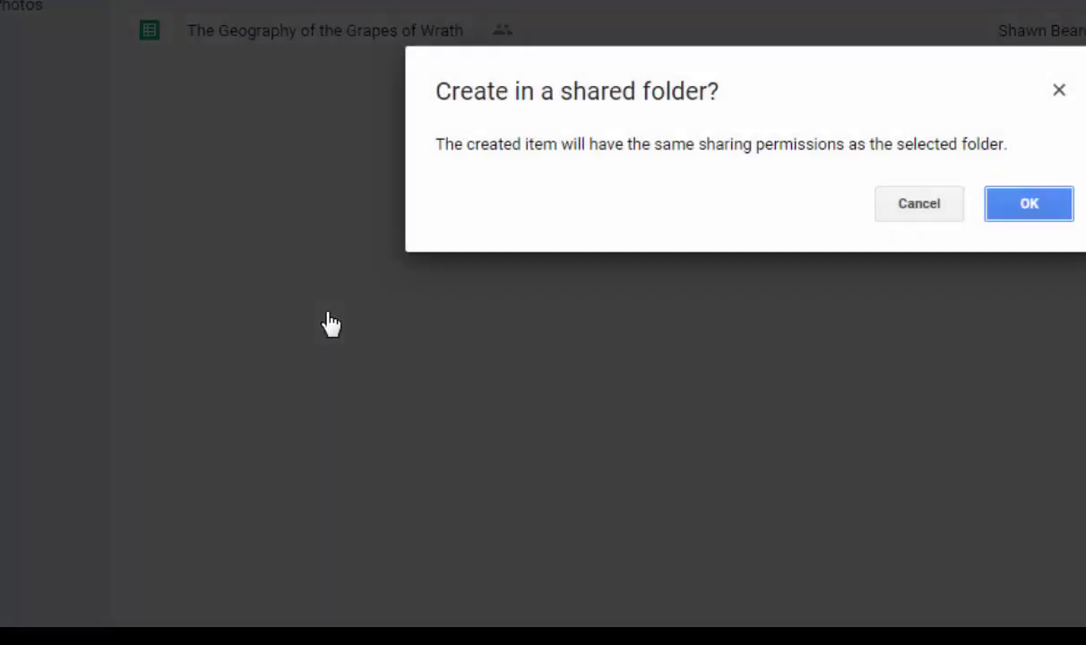
pyautogui.click(1027, 208)
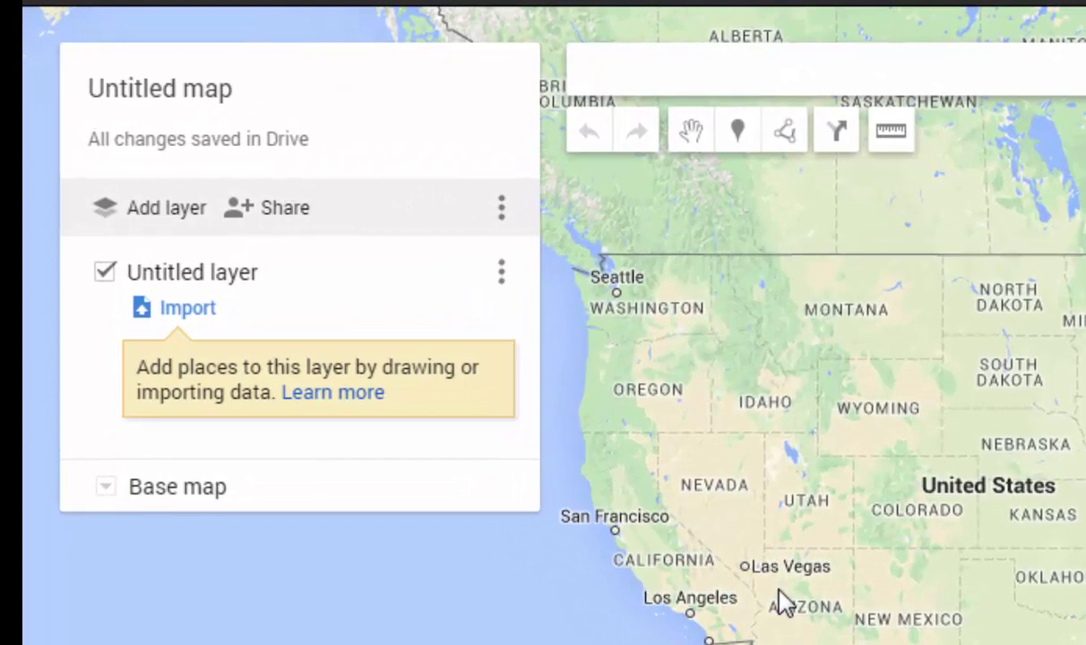
# Import Story Locations into the Untitled layer, finding it by searching Drive for 'google maps'.
pyautogui.click(198, 313)
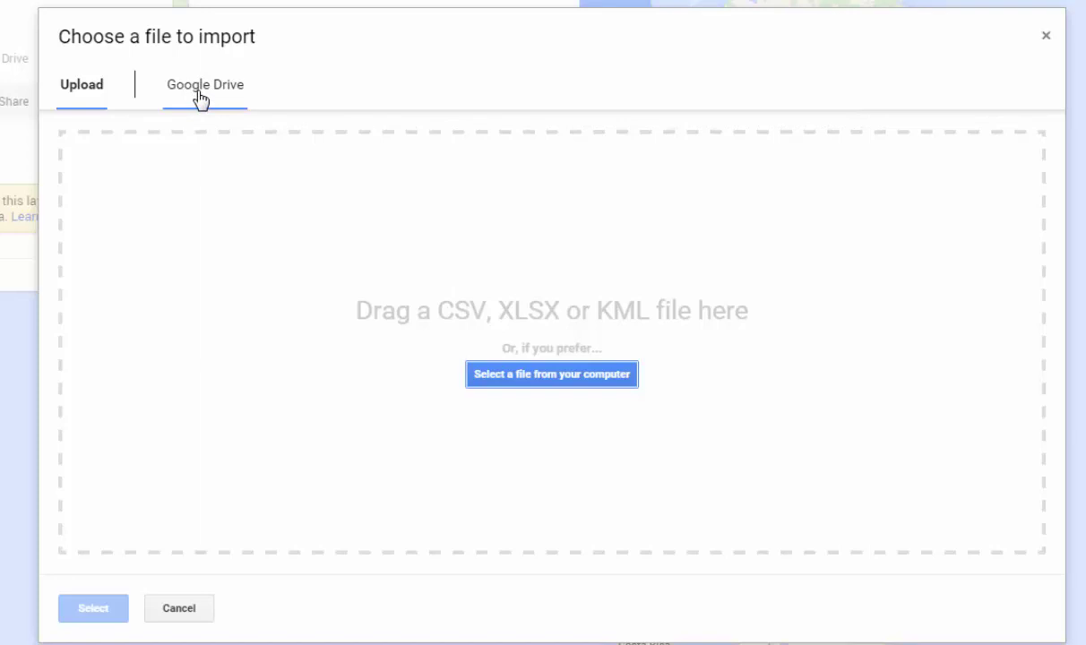
pyautogui.click(199, 94)
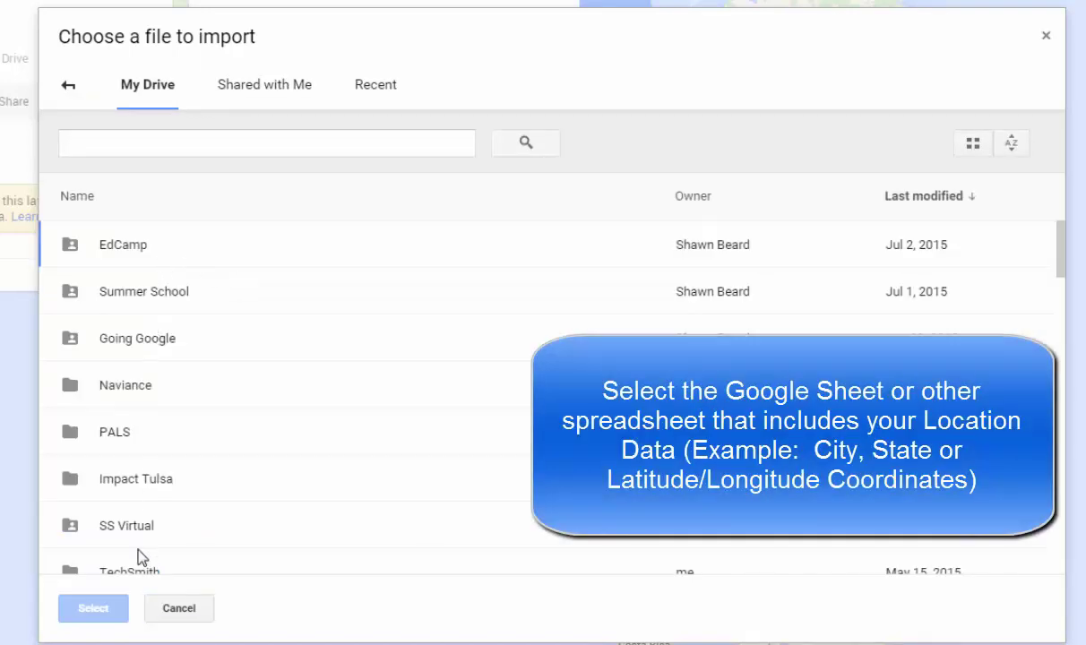
pyautogui.click(126, 142)
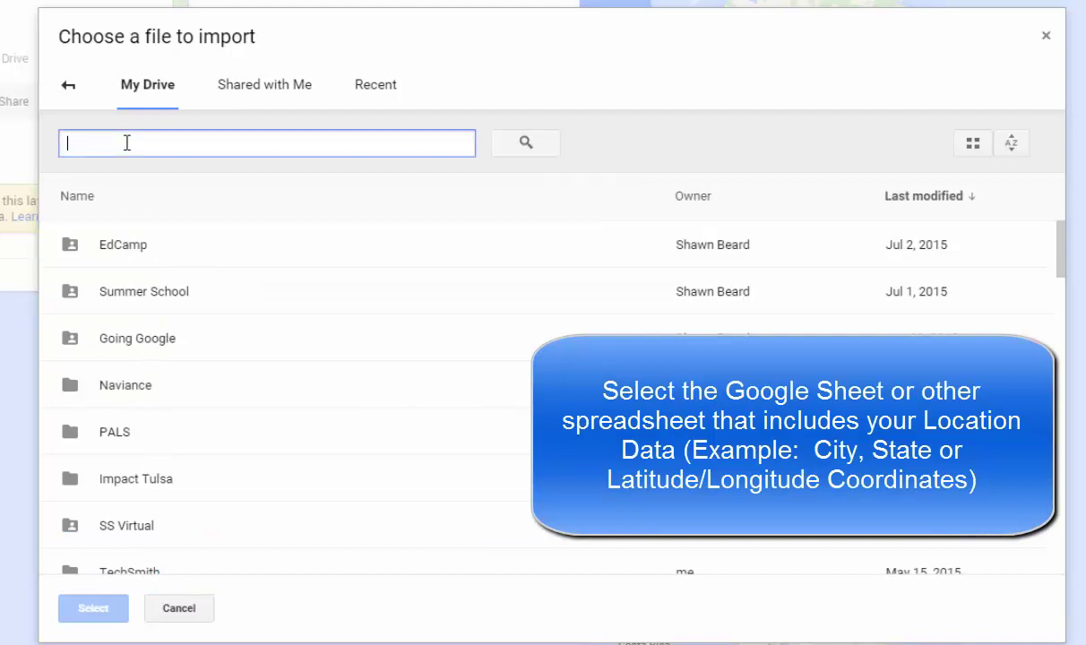
pyautogui.write('google maps')
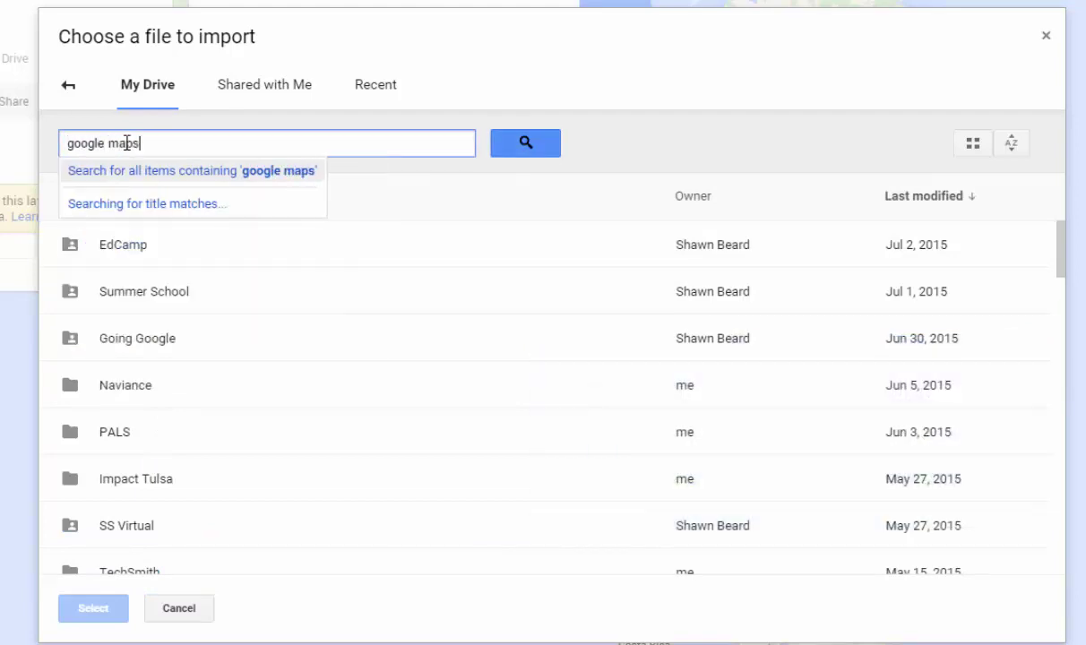
pyautogui.press('Return')
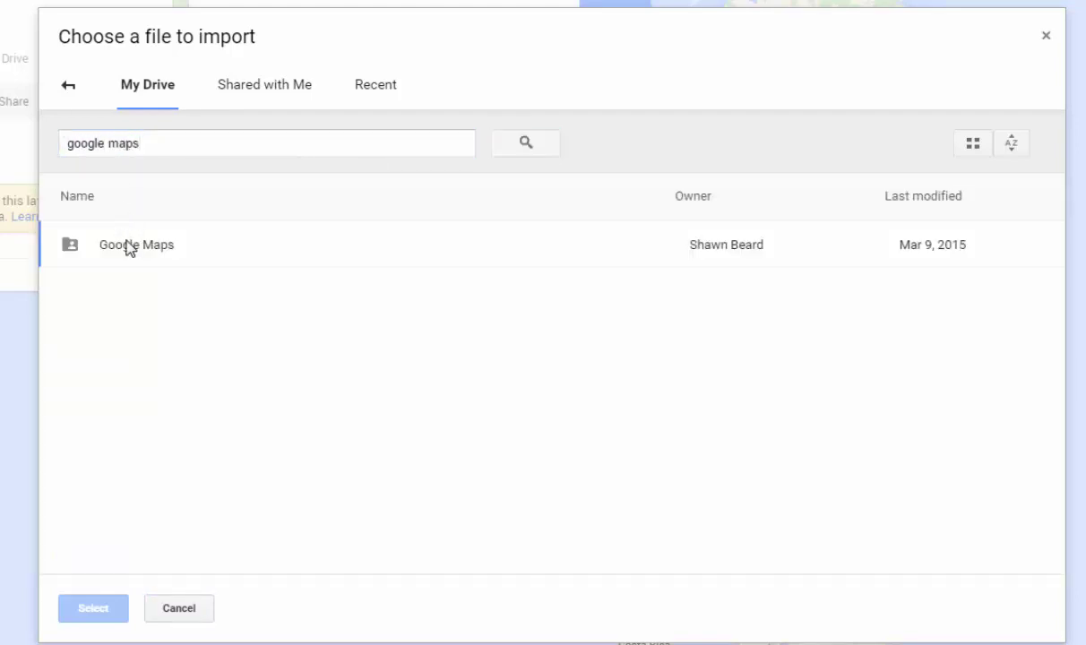
pyautogui.doubleClick(131, 251)
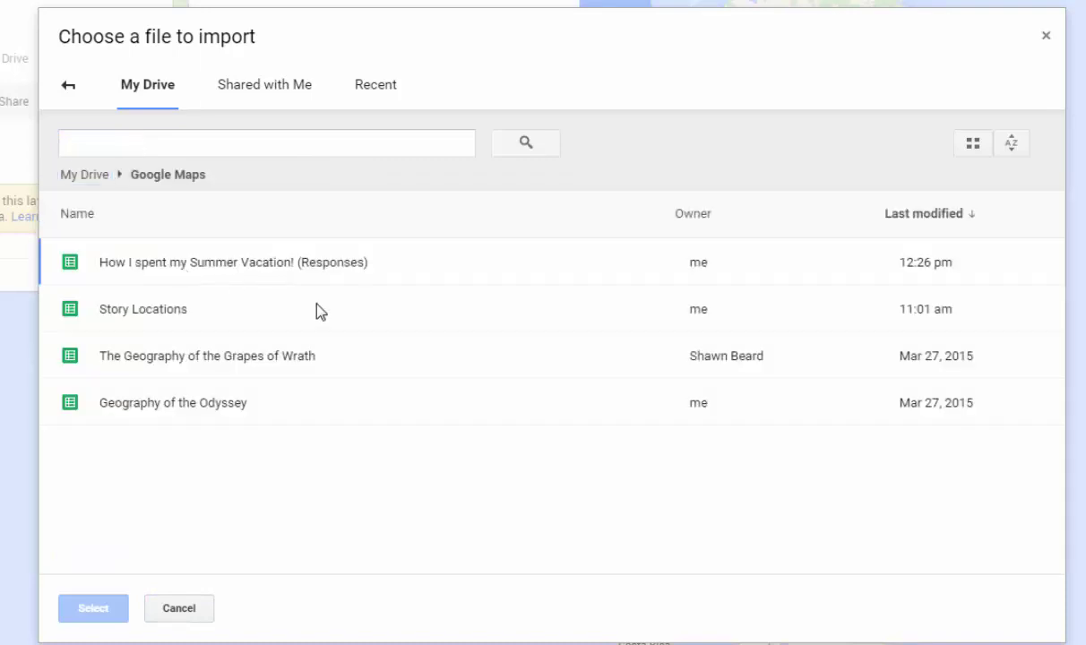
pyautogui.click(150, 311)
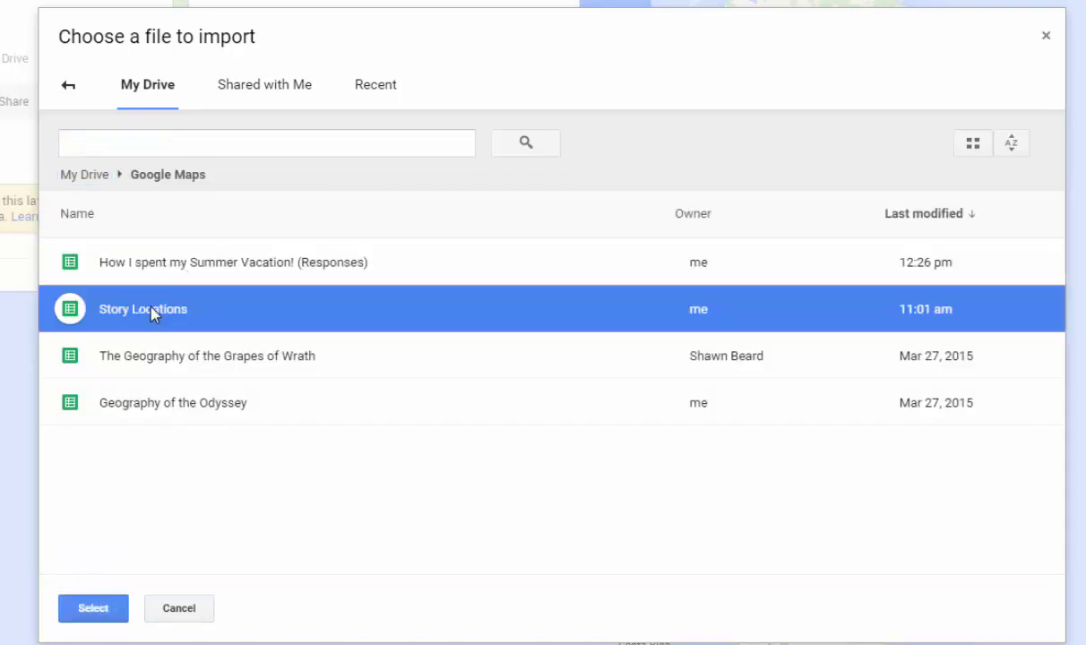
pyautogui.click(93, 608)
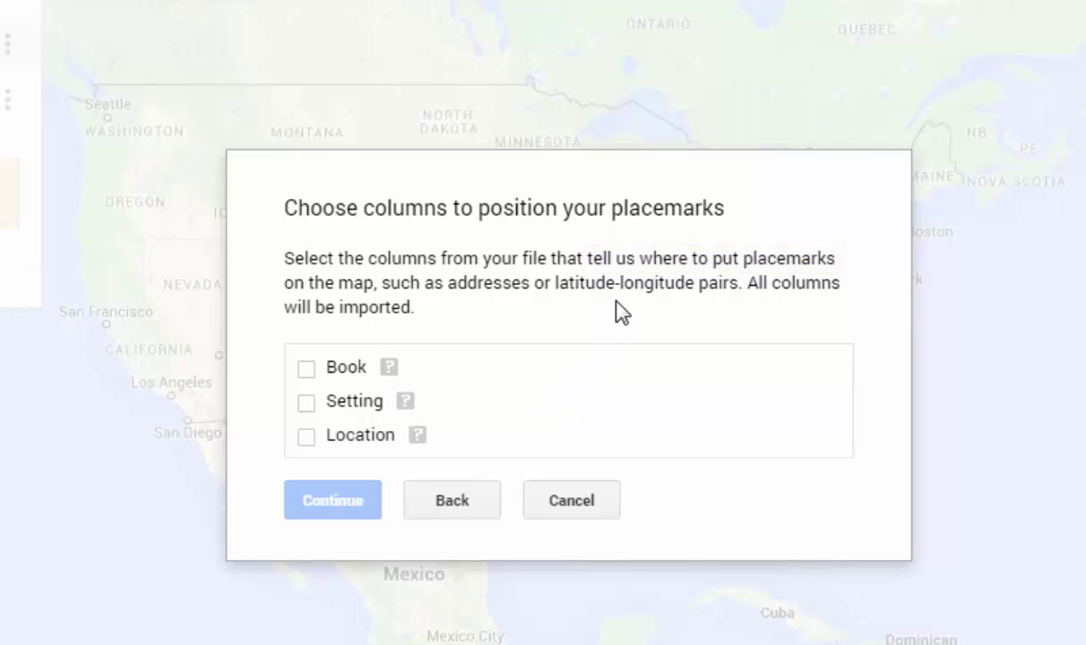
# Position the placemarks by the Location column and title them by the Book column.
pyautogui.click(305, 438)
pyautogui.click(327, 506)
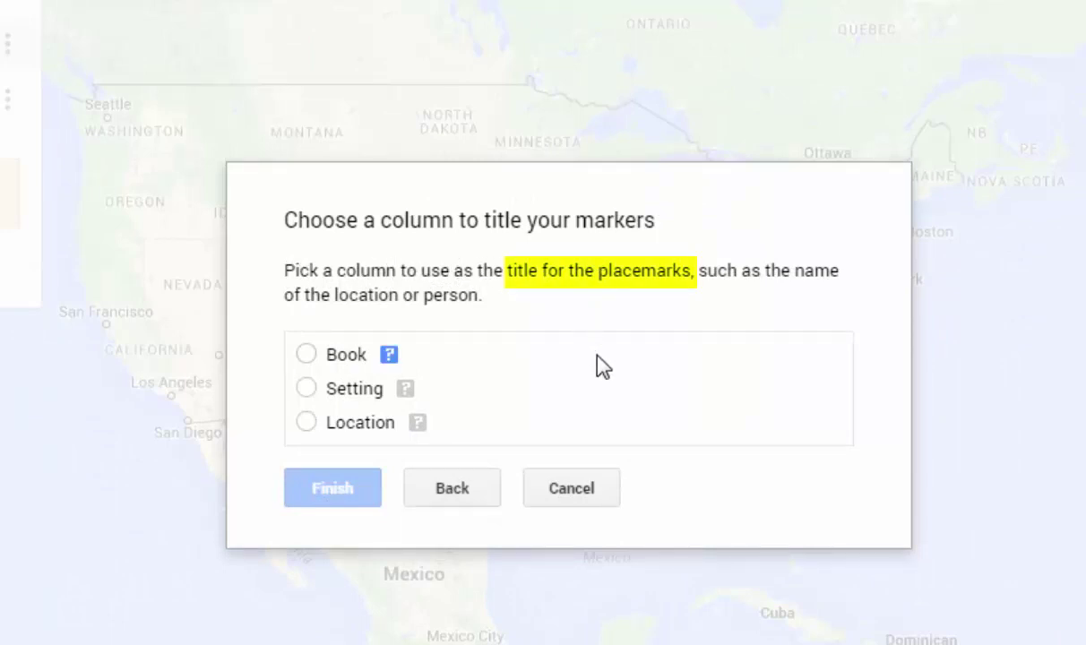
pyautogui.click(308, 354)
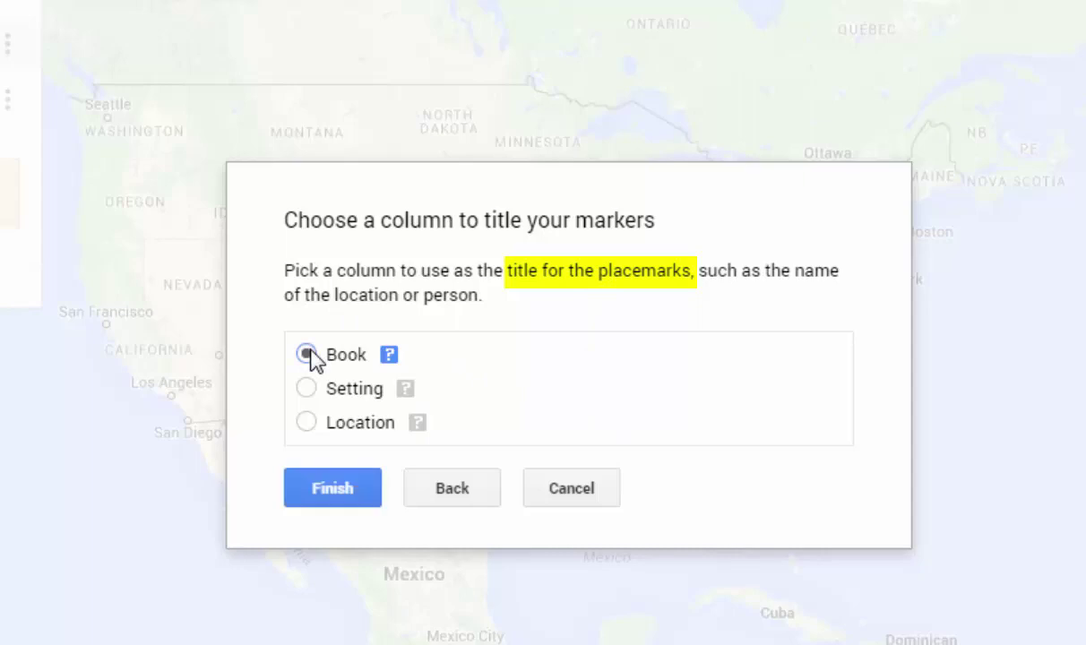
pyautogui.click(349, 491)
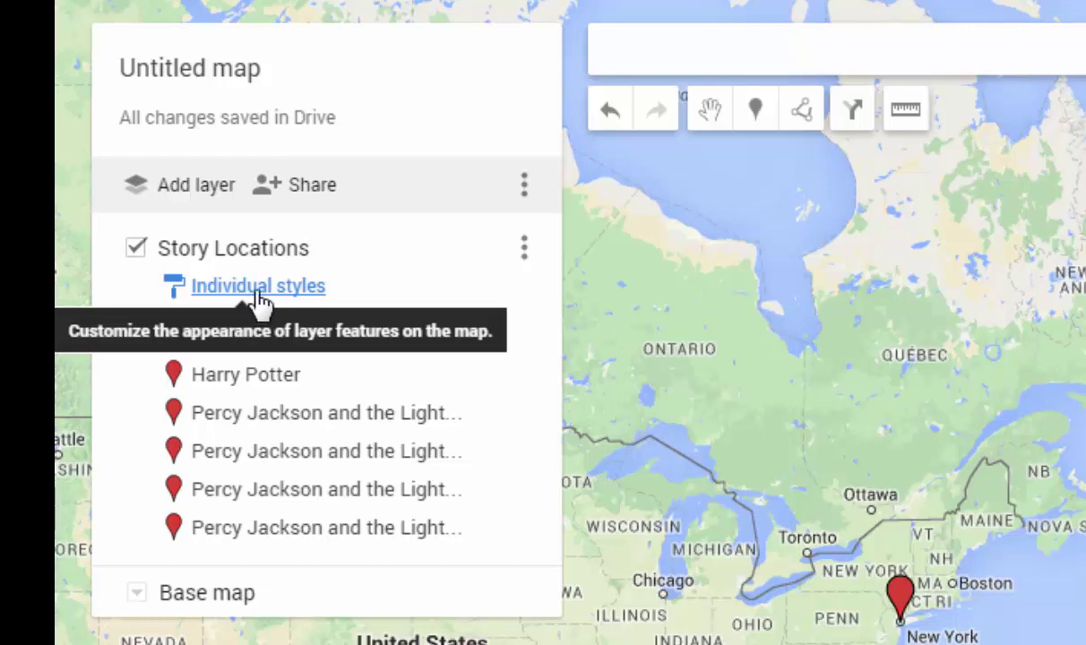
# Use individual styles with Setting labels, showing names like Lotus Casino and Parthenon.
pyautogui.click(259, 302)
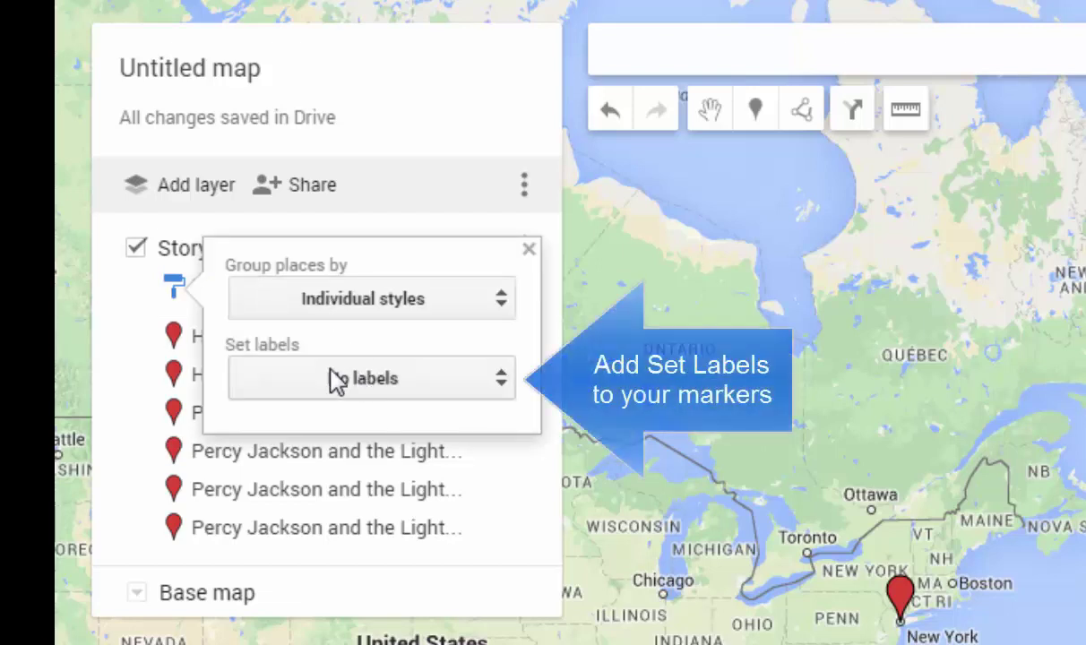
pyautogui.click(363, 380)
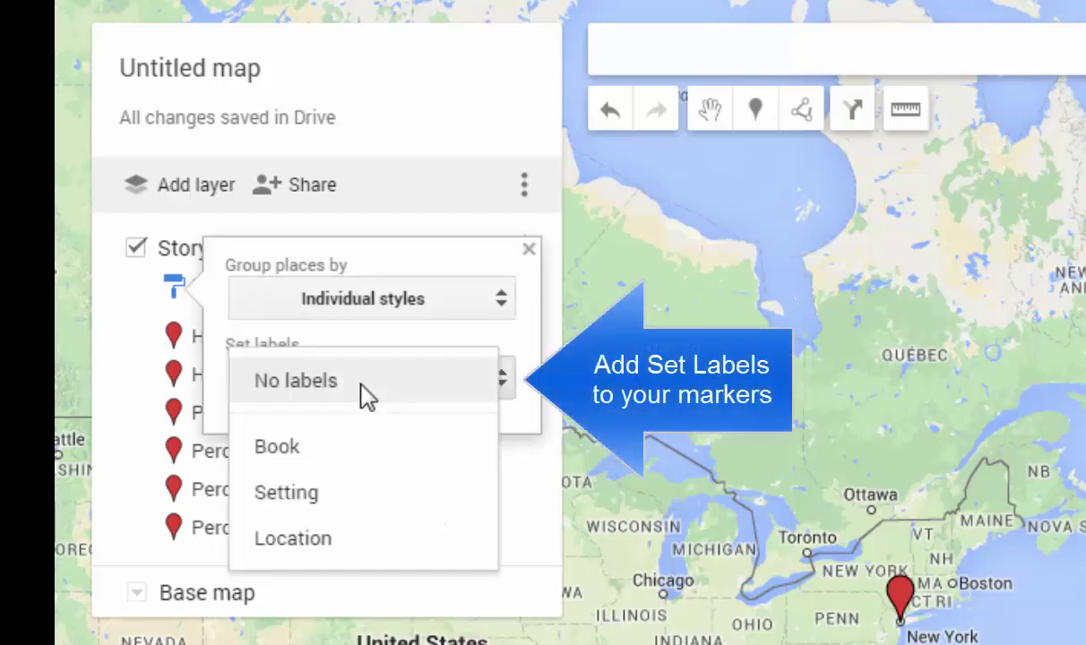
pyautogui.click(331, 495)
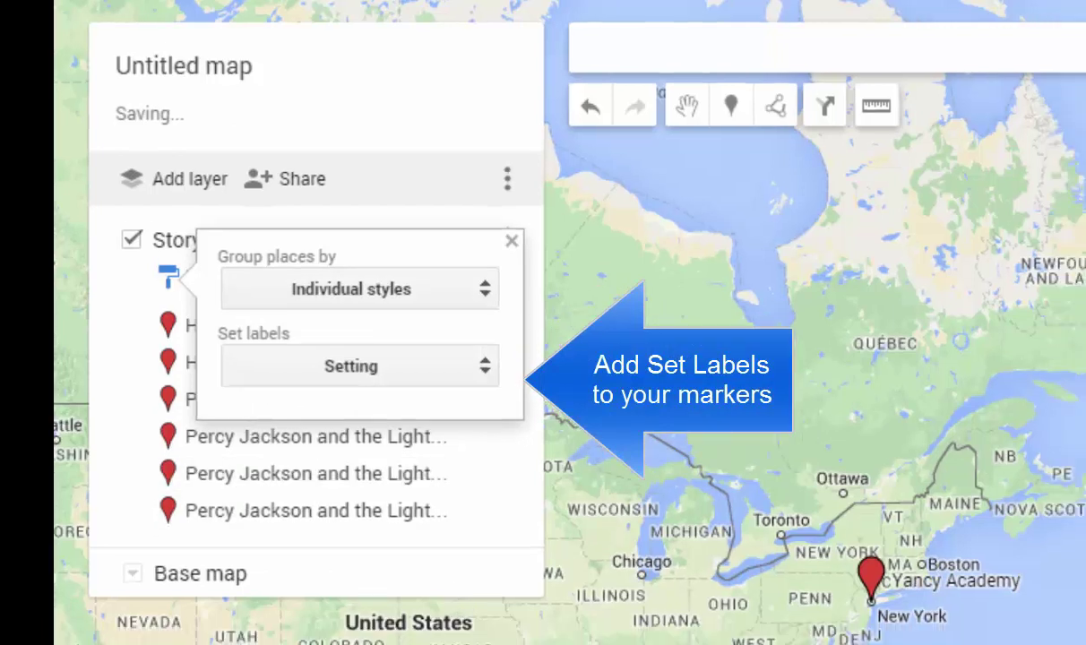
pyautogui.click(954, 506)
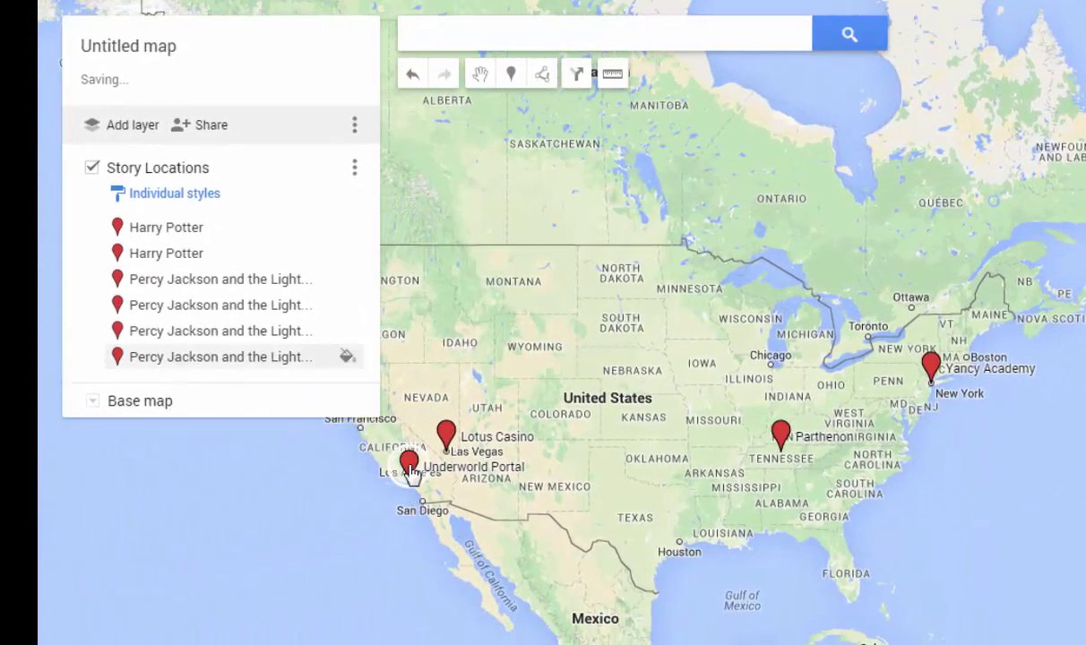
# Inspect the Underworld Portal, Lotus Casino and Parthenon marker details, then close the map.
pyautogui.click(410, 471)
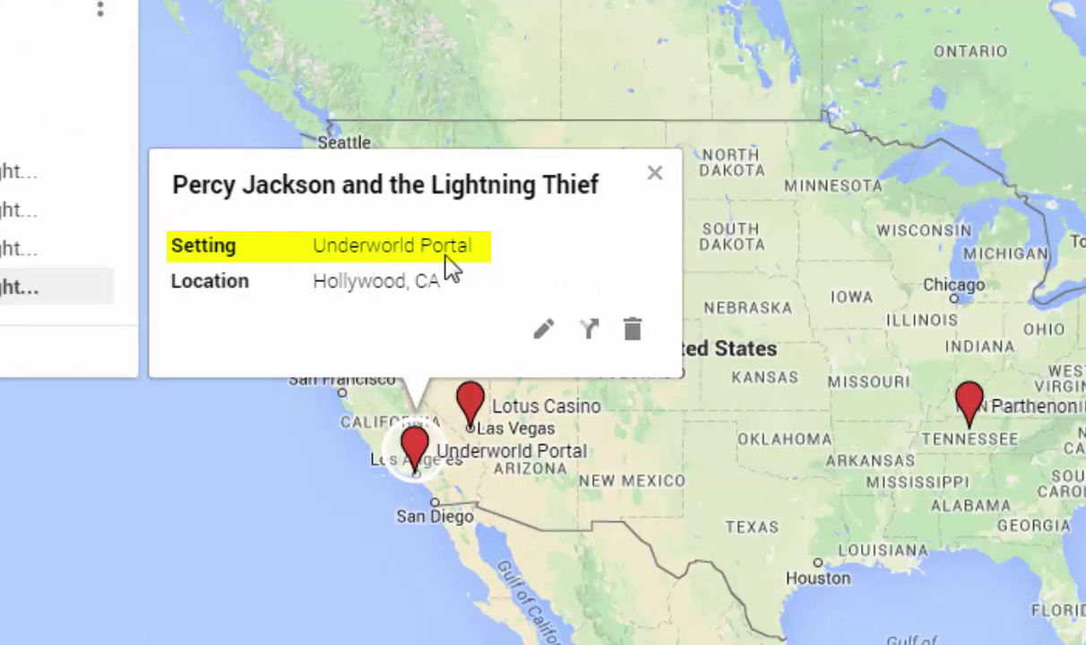
pyautogui.click(474, 408)
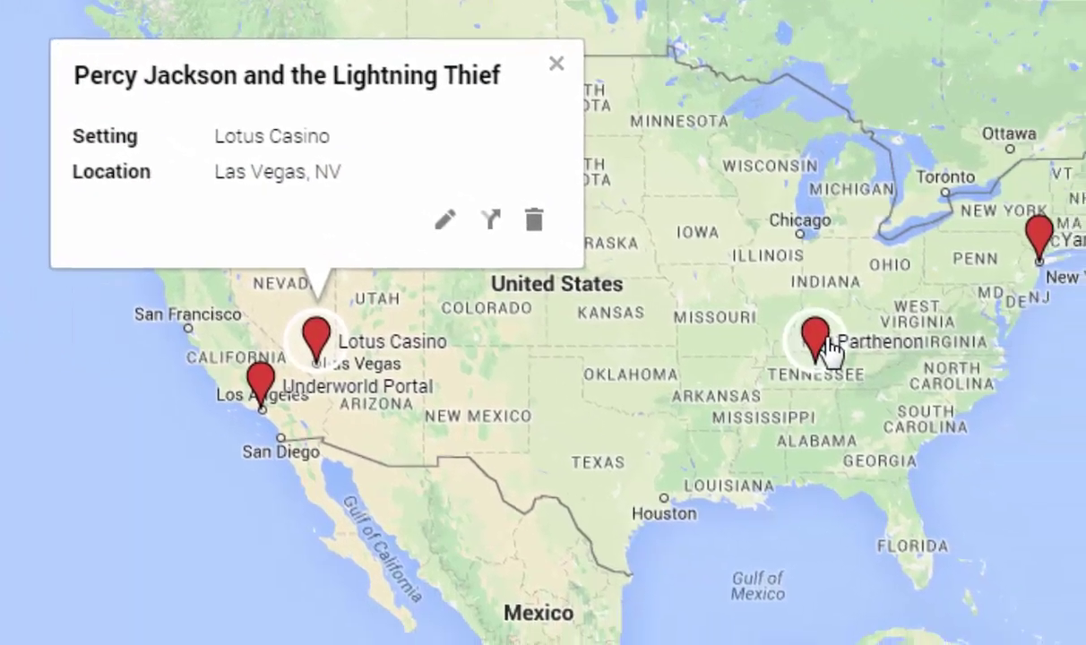
pyautogui.click(969, 403)
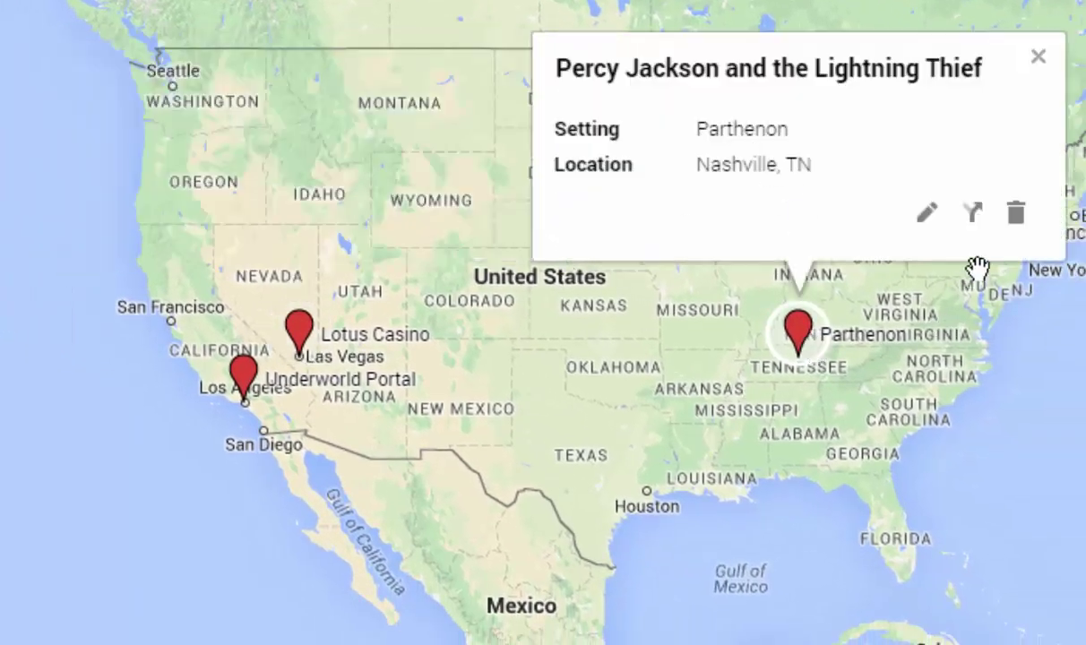
pyautogui.moveTo(1045, 396)
pyautogui.mouseDown()
pyautogui.moveTo(969, 417)
pyautogui.moveTo(735, 436)
pyautogui.mouseUp()
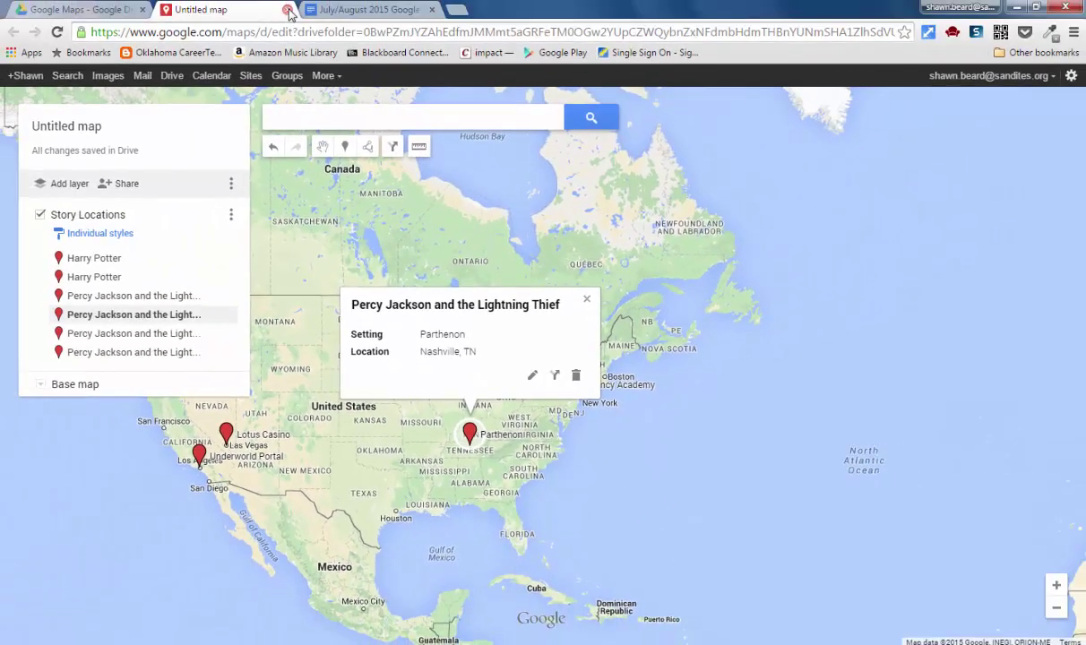
pyautogui.click(287, 10)
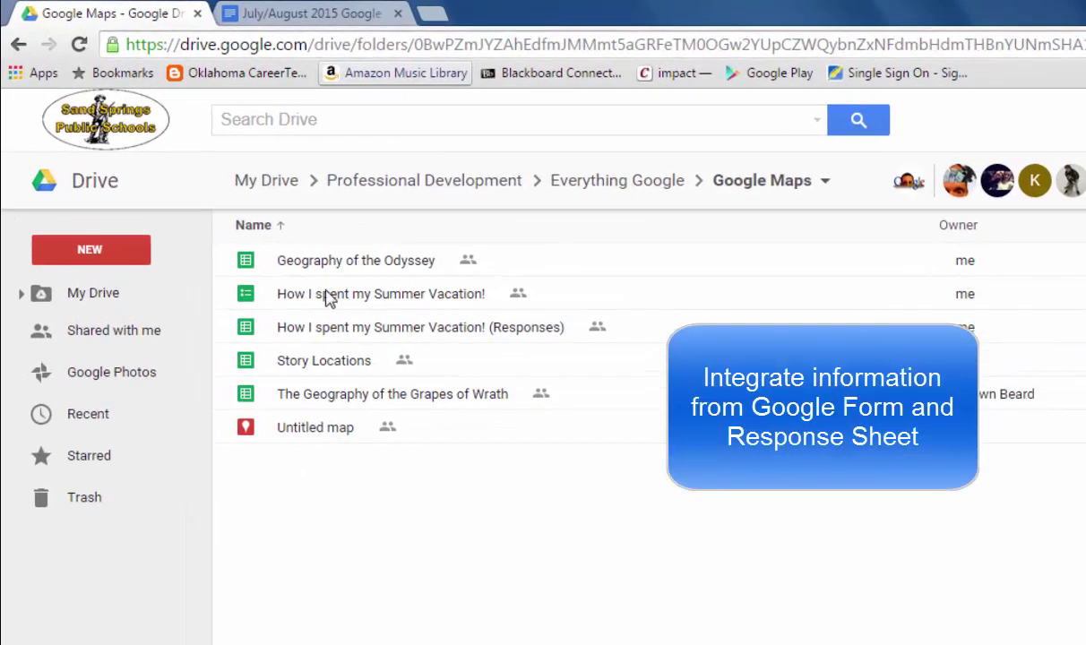
# Open the 'How I spent my Summer Vacation!' form from the Google Maps folder.
pyautogui.doubleClick(327, 296)
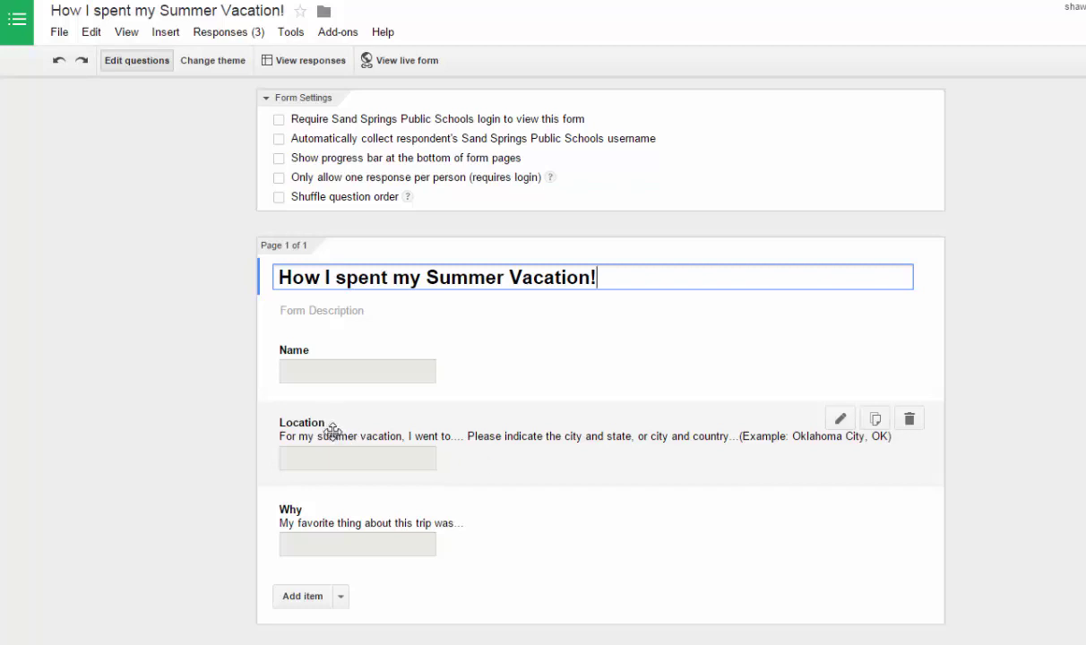
# Review the Location question's title and help text unchanged, then reopen Story Locations.
pyautogui.click(319, 414)
pyautogui.scroll(-1, 591, 526)
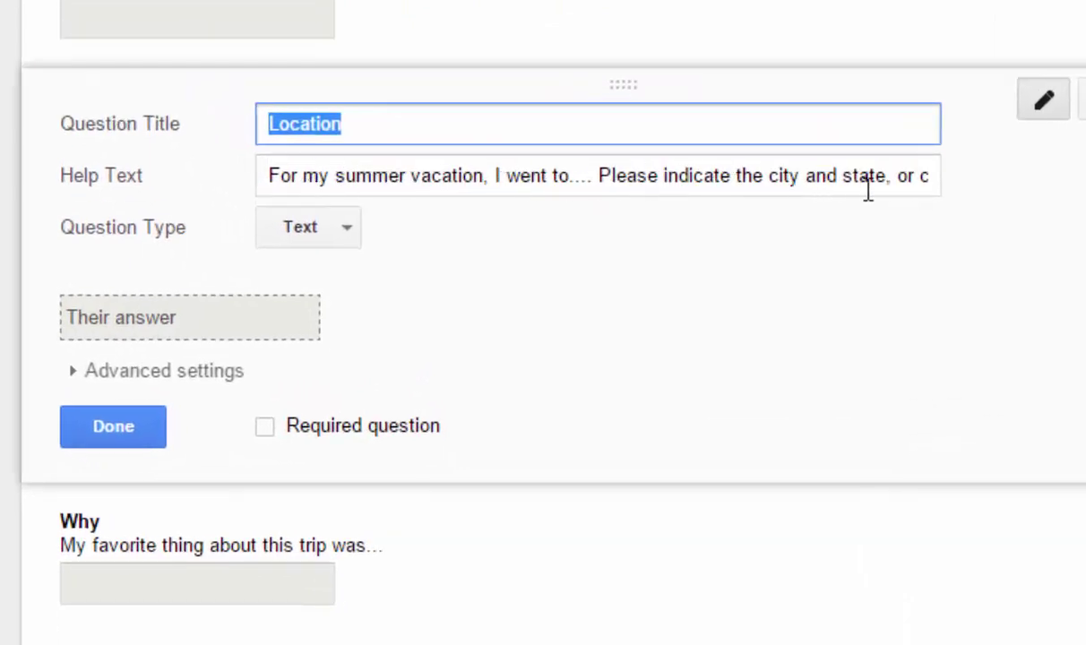
pyautogui.click(111, 429)
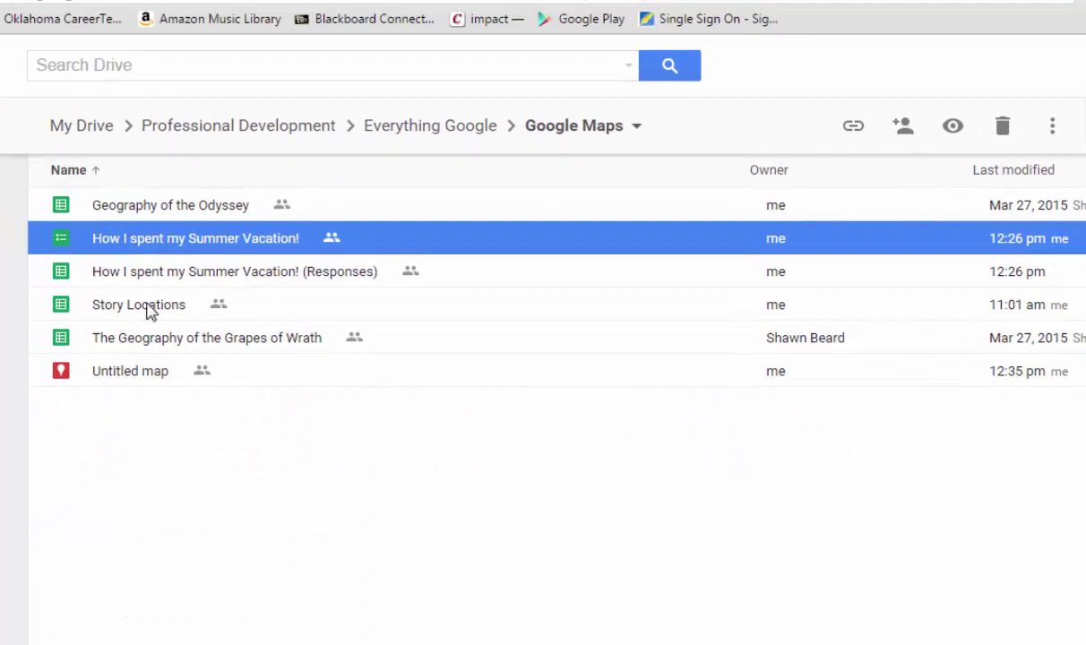
pyautogui.doubleClick(150, 306)
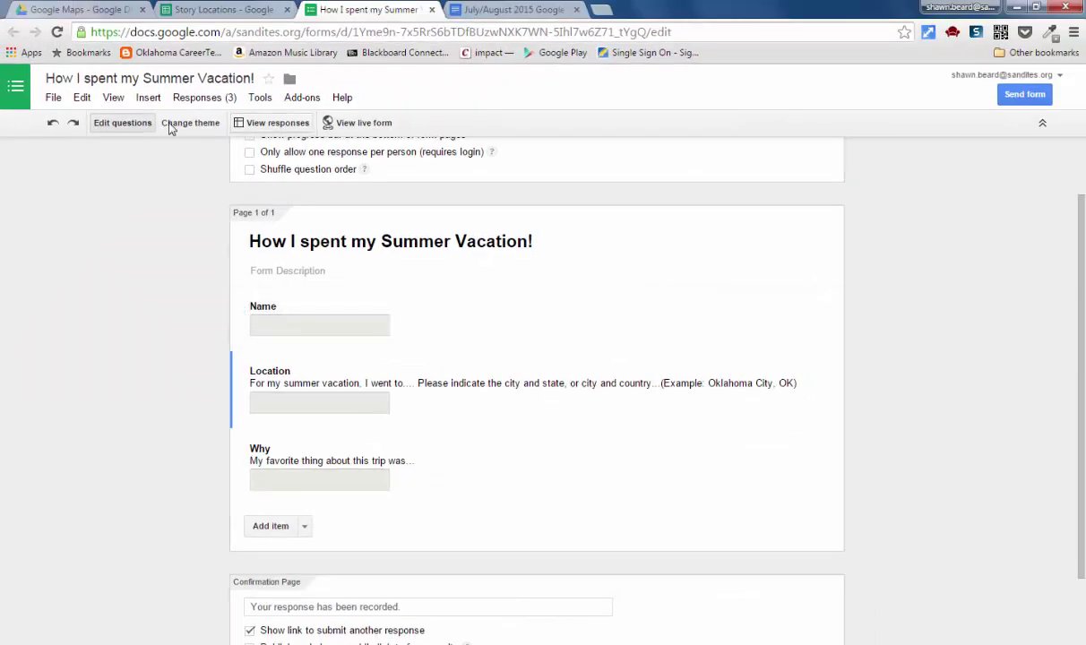
# Preview the live Summer Vacation form, return to the editor, and open its responses sheet.
pyautogui.click(329, 123)
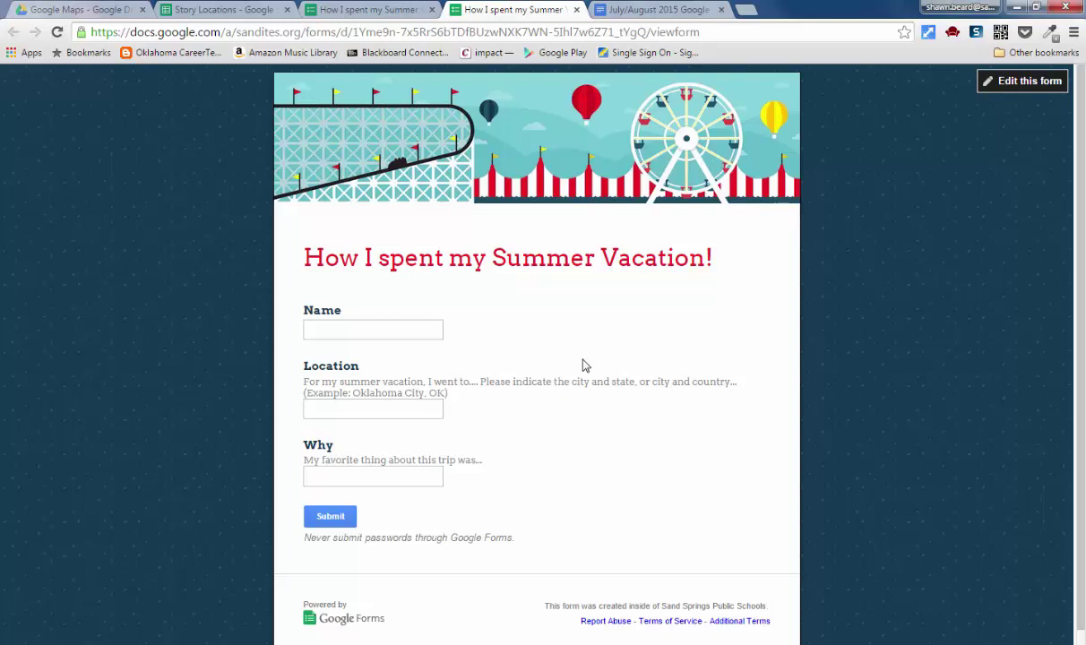
pyautogui.click(577, 10)
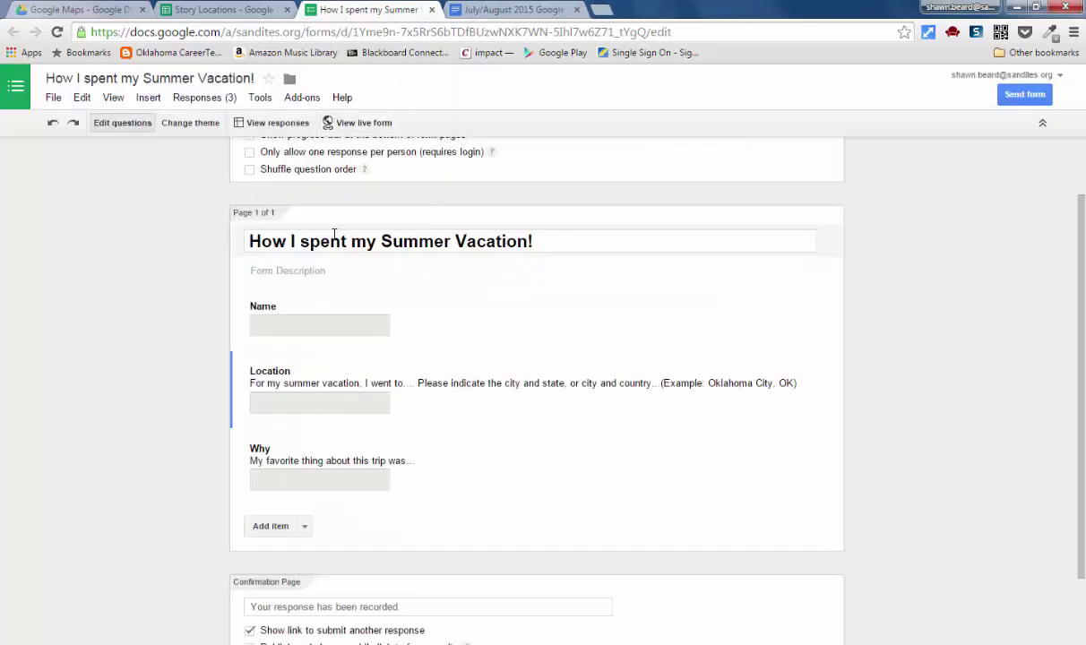
pyautogui.click(268, 123)
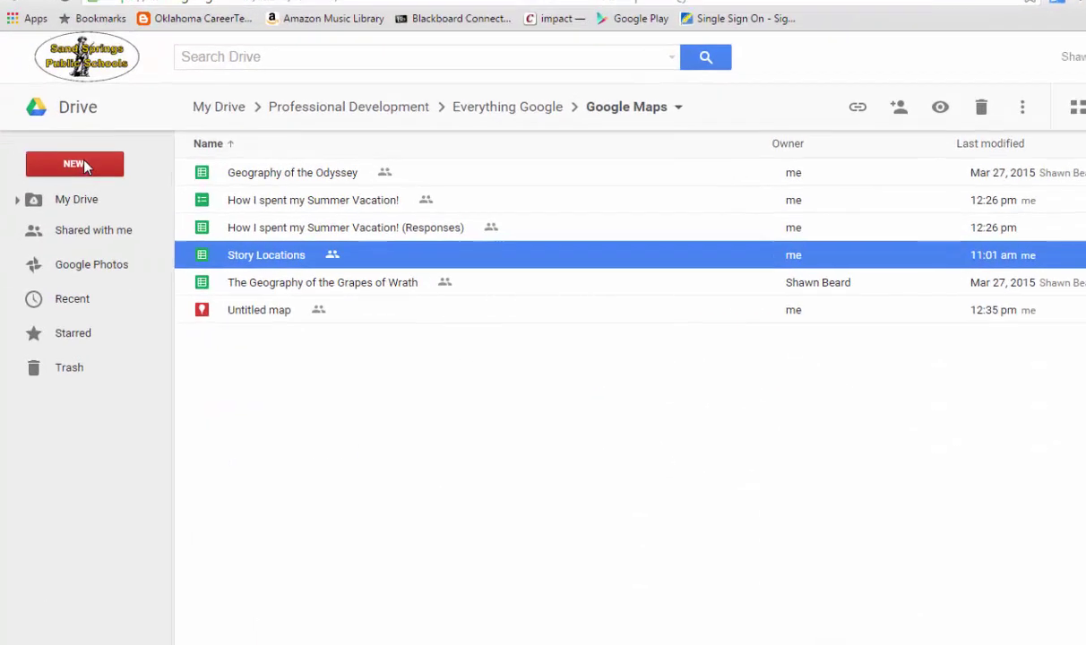
# Create a second Google My Maps map in the shared Google Maps folder, accepting its sharing.
pyautogui.click(73, 175)
pyautogui.moveTo(141, 433)
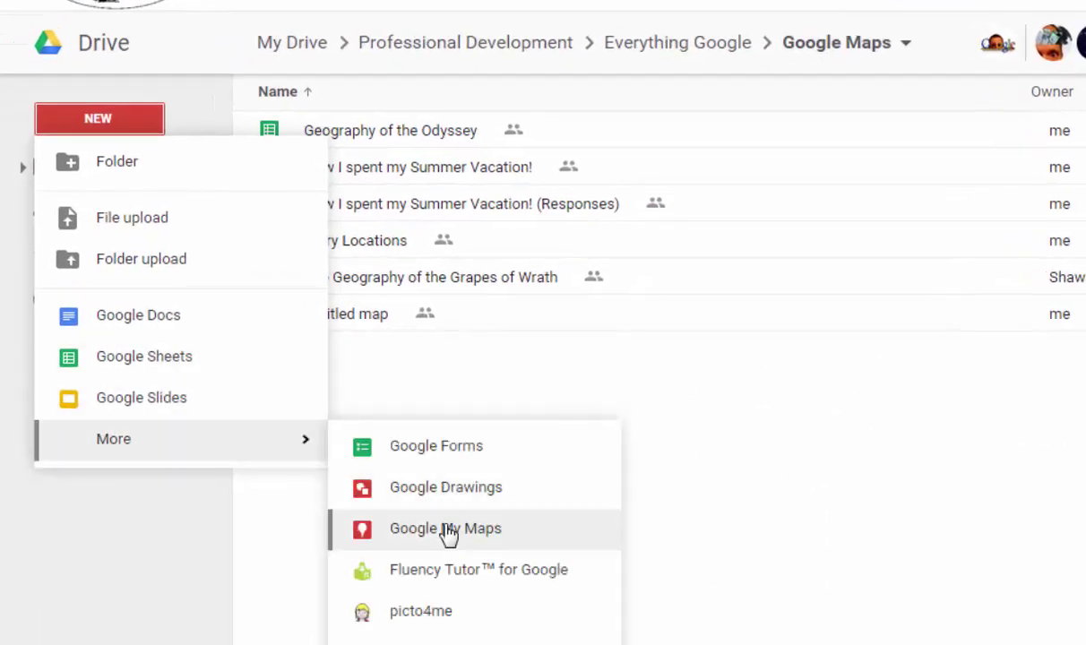
pyautogui.click(492, 530)
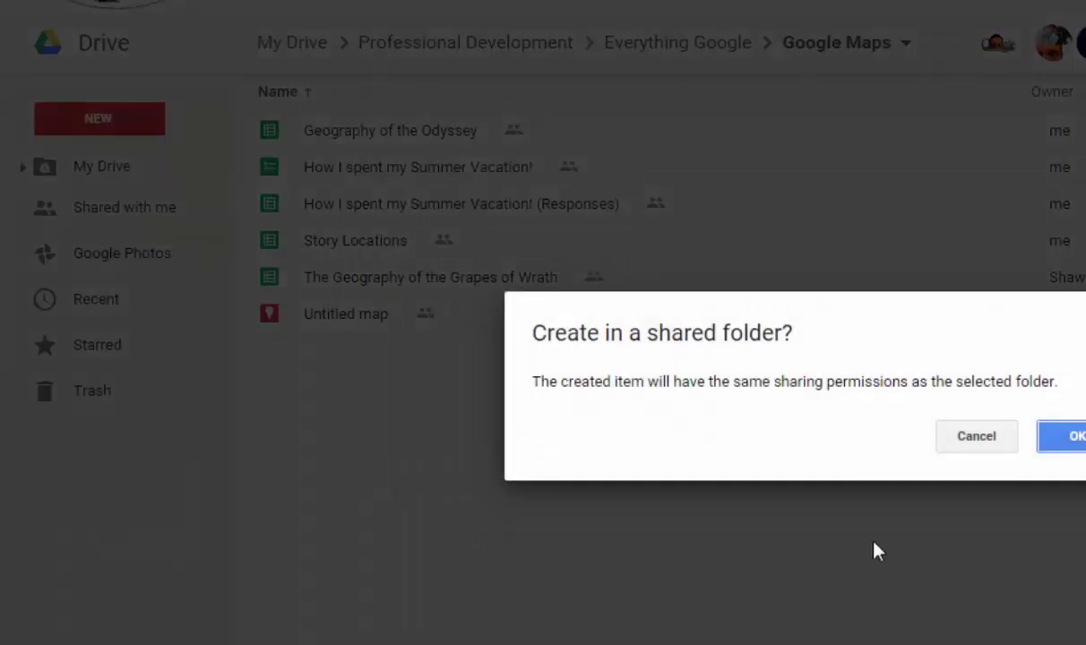
pyautogui.click(1057, 443)
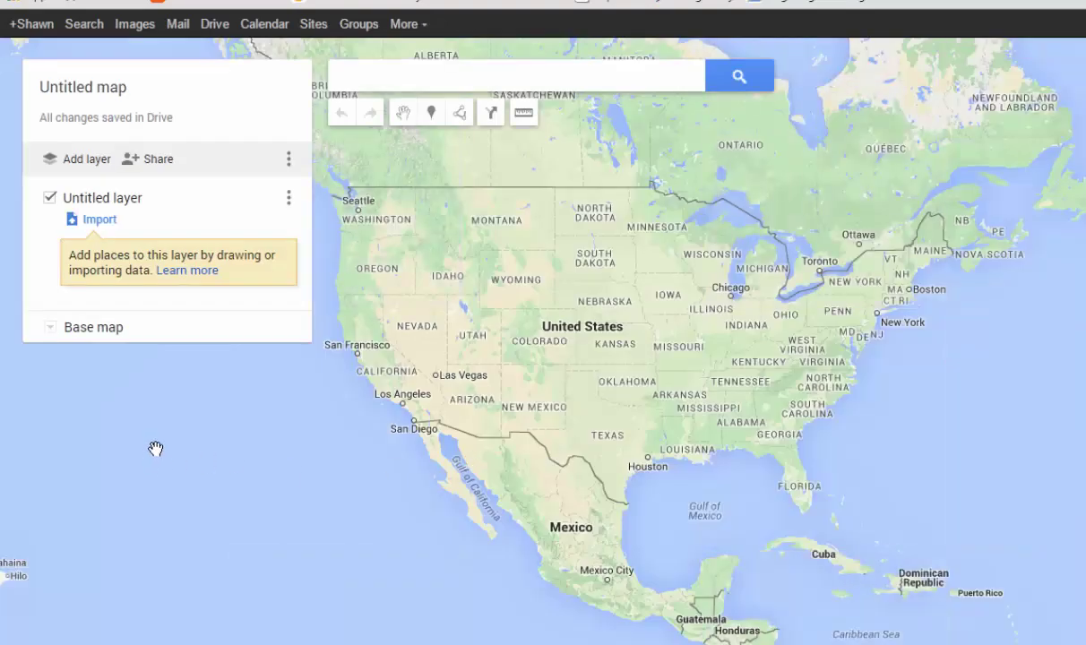
# Import the 'How I spent my Summer Vacation! (Responses)' sheet, found by searching Drive for 'google maps'.
pyautogui.click(100, 219)
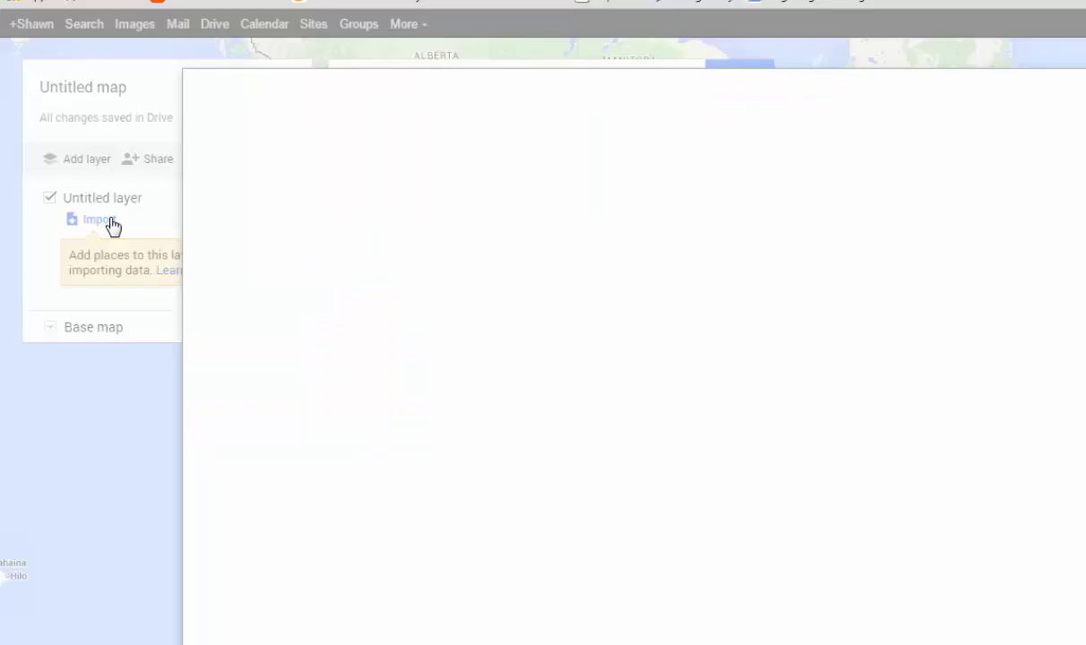
pyautogui.click(318, 148)
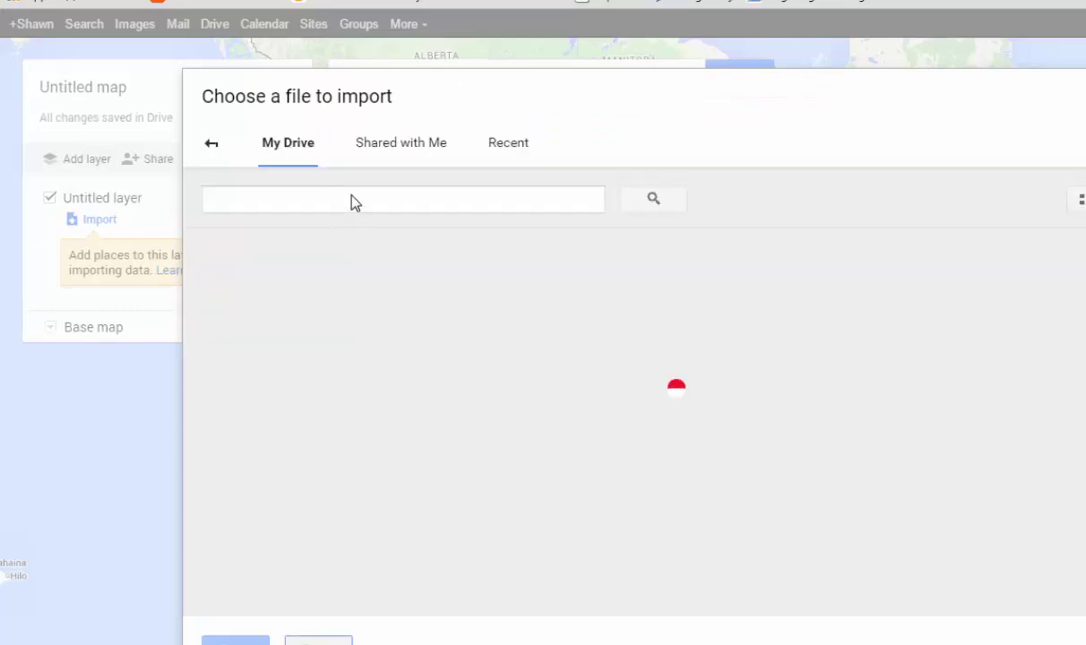
pyautogui.write('google maps')
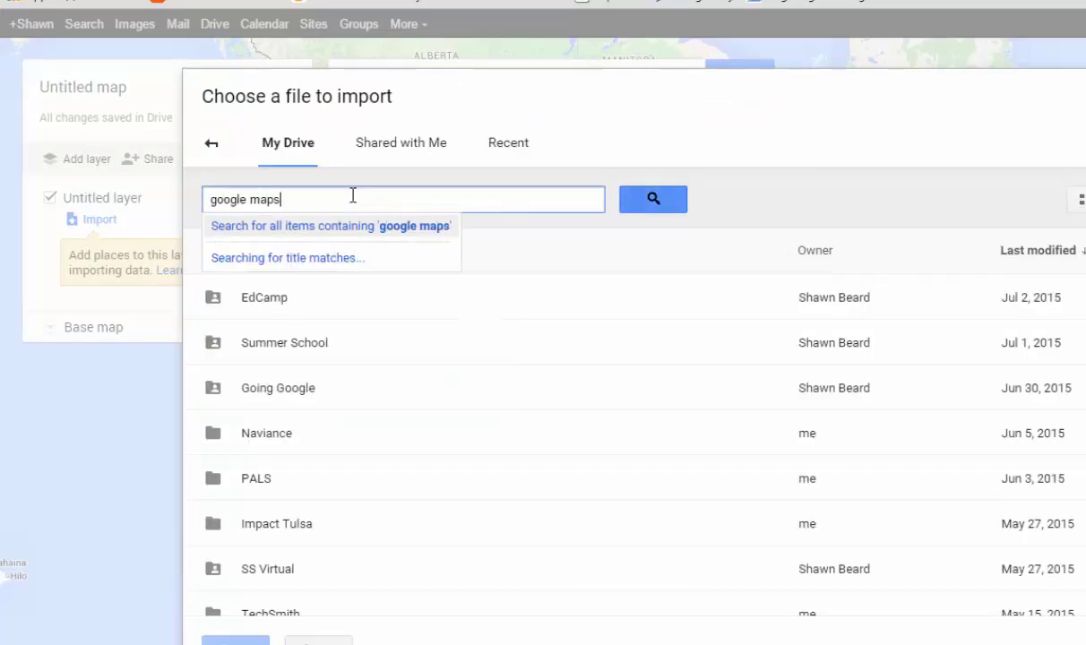
pyautogui.press('Return')
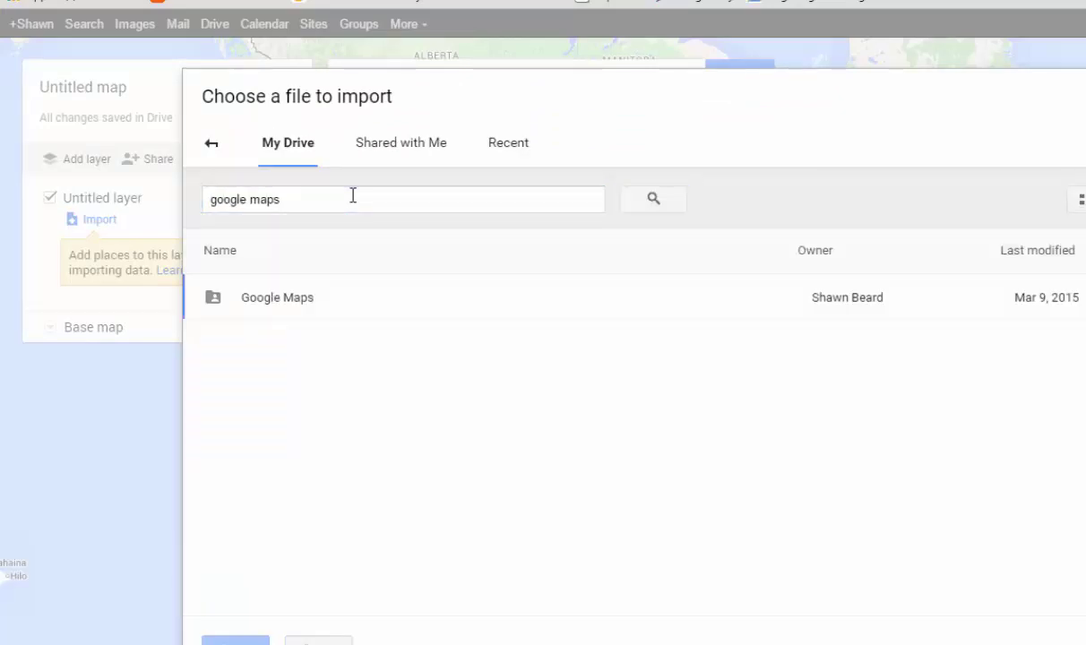
pyautogui.doubleClick(298, 303)
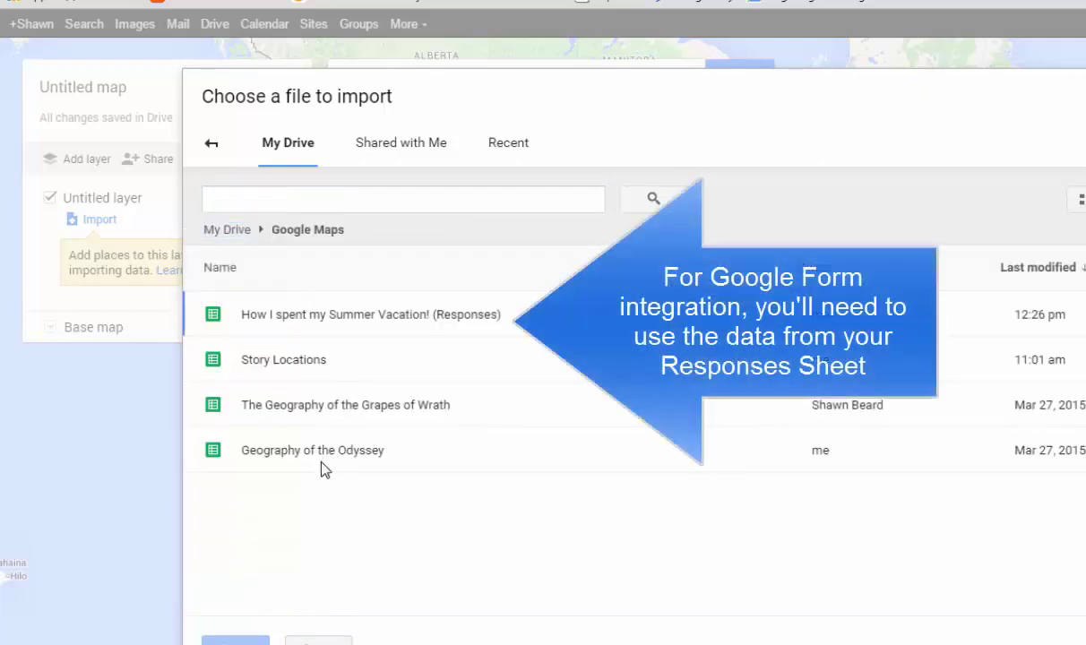
pyautogui.click(284, 309)
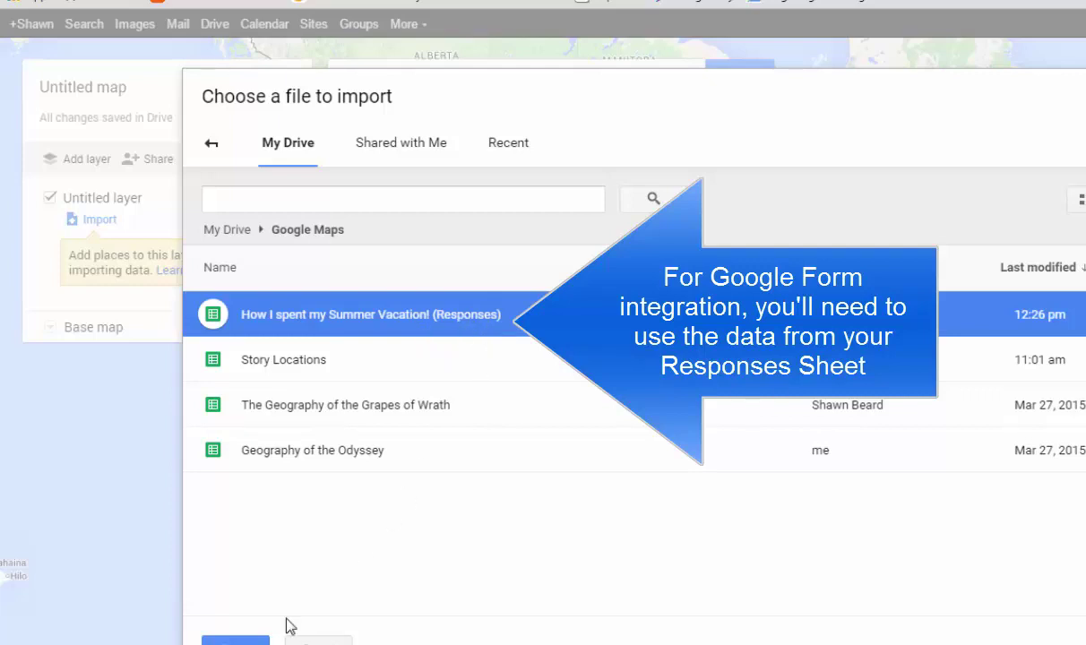
pyautogui.click(235, 638)
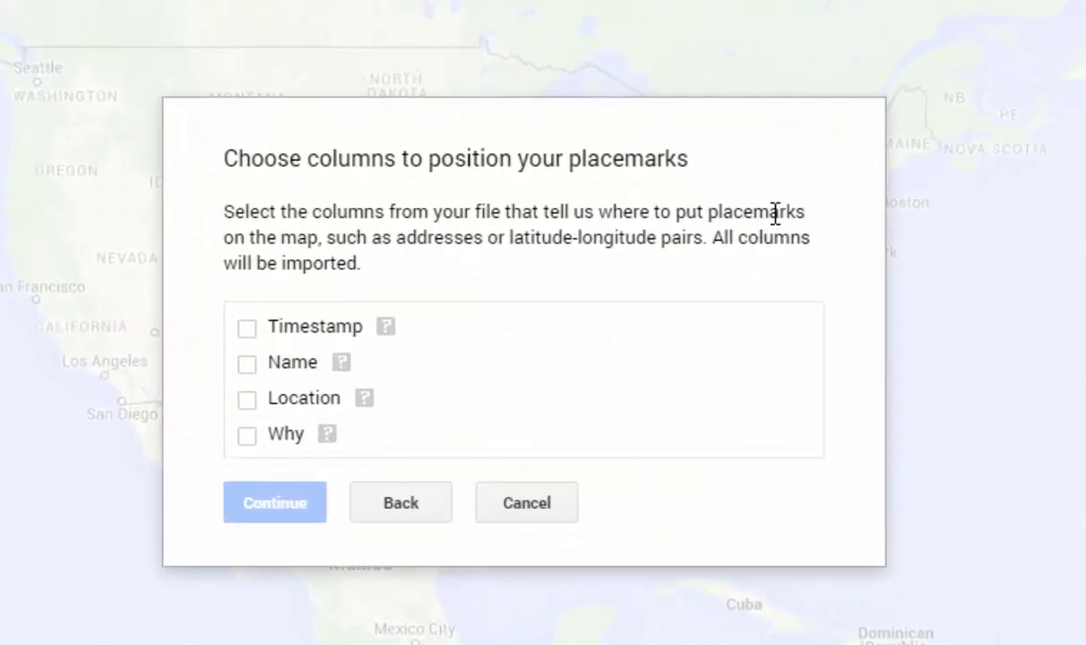
# Import the responses placing markers by the Location column and titling them with Why answers.
pyautogui.click(248, 399)
pyautogui.click(267, 507)
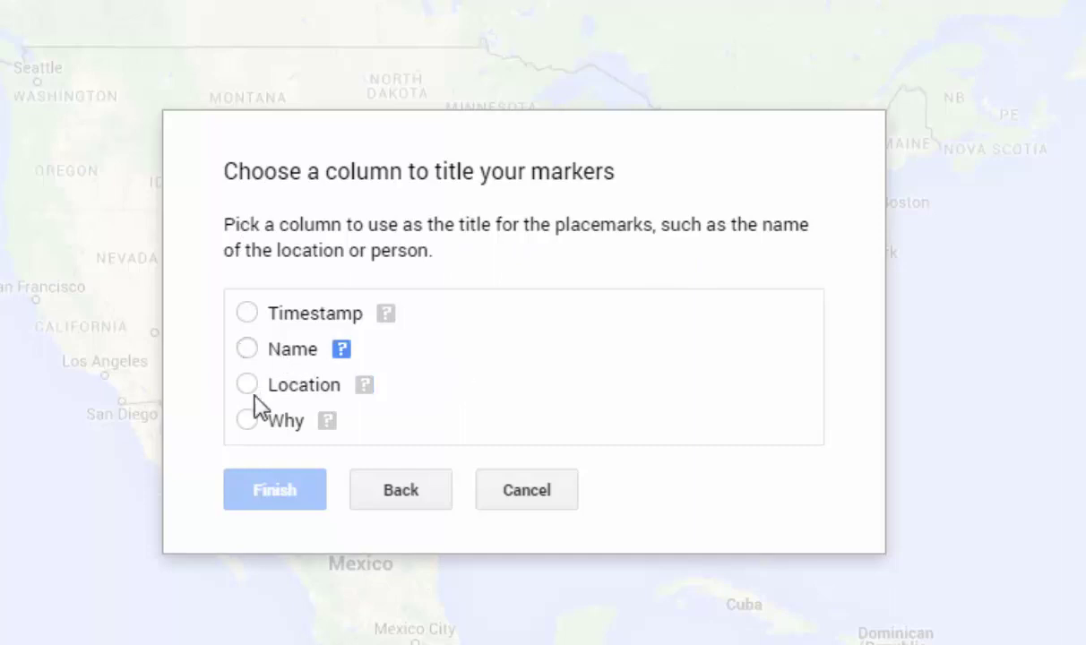
pyautogui.click(248, 421)
pyautogui.click(275, 490)
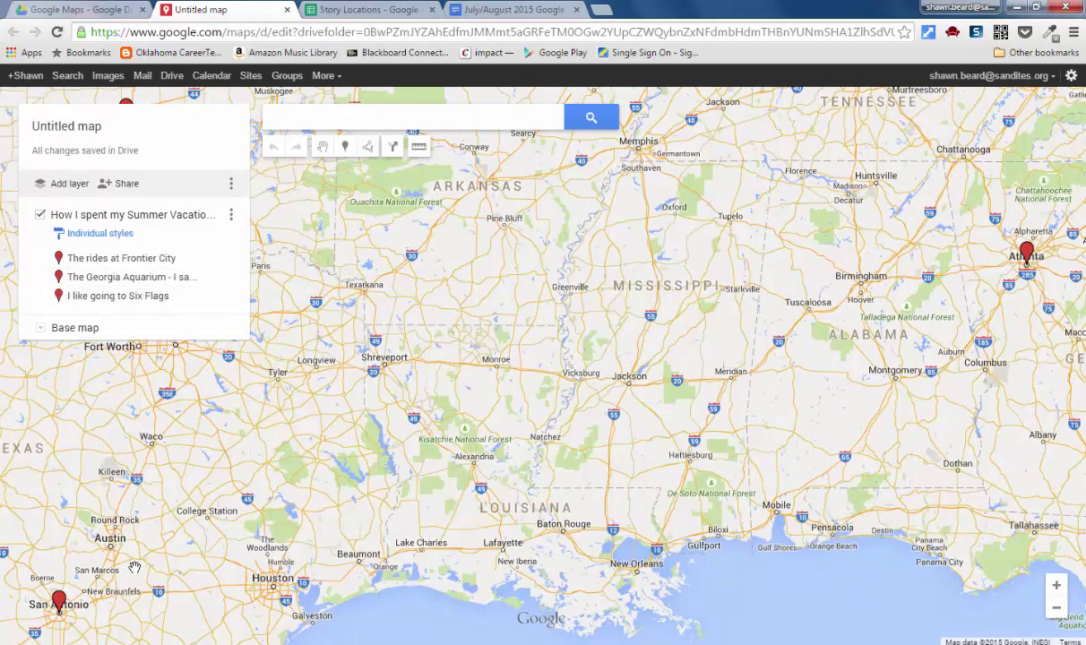
pyautogui.moveTo(134, 567)
pyautogui.mouseDown()
pyautogui.moveTo(226, 449)
pyautogui.moveTo(327, 431)
pyautogui.mouseUp()
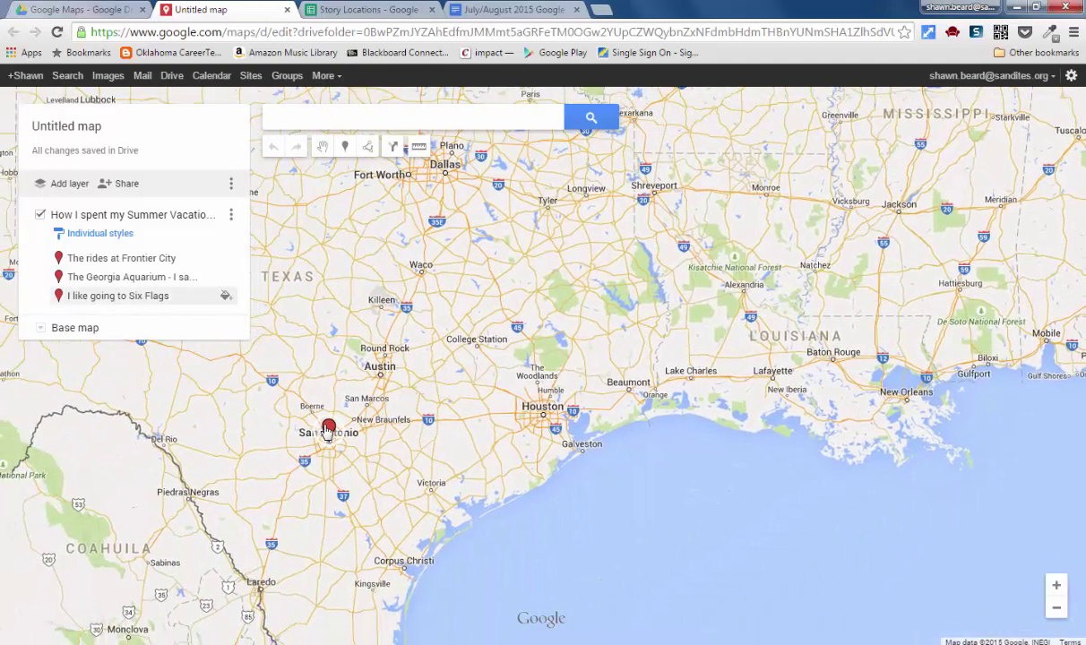
pyautogui.click(328, 429)
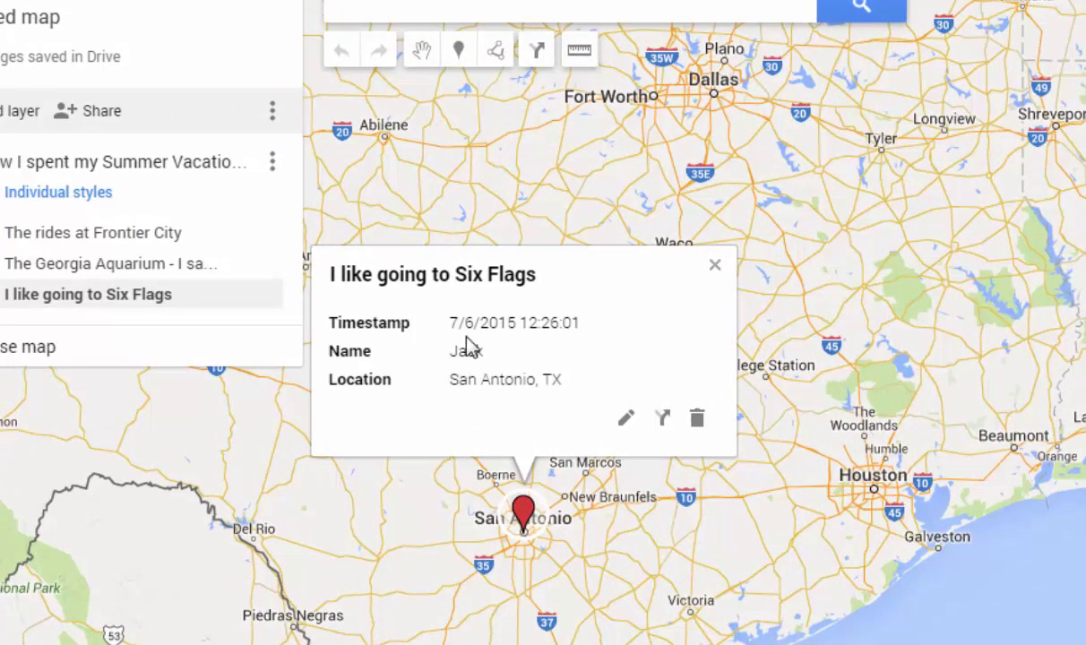
pyautogui.moveTo(989, 452); pyautogui.dragTo(964, 501)
pyautogui.scroll(-2, 963, 502)
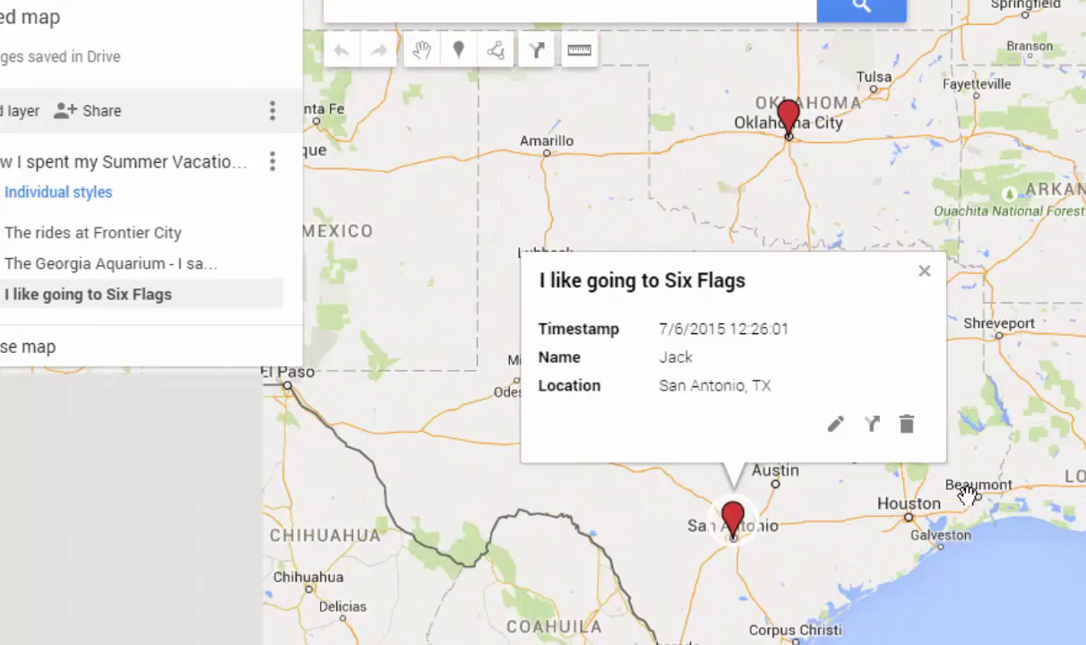
pyautogui.moveTo(525, 445); pyautogui.dragTo(454, 500)
pyautogui.click(1023, 403)
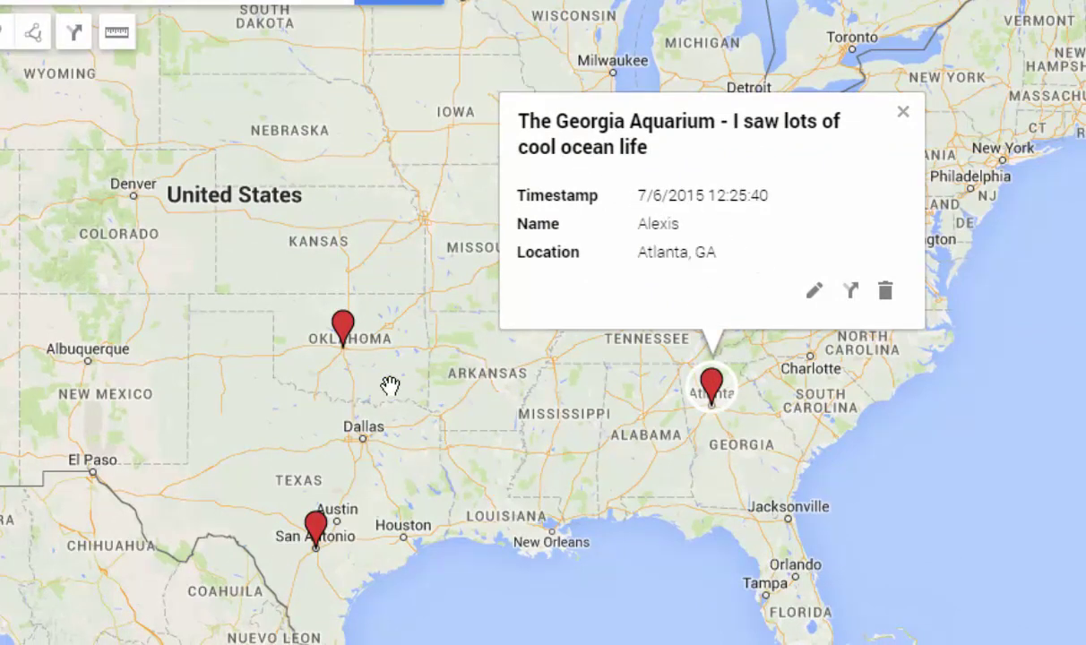
pyautogui.click(346, 333)
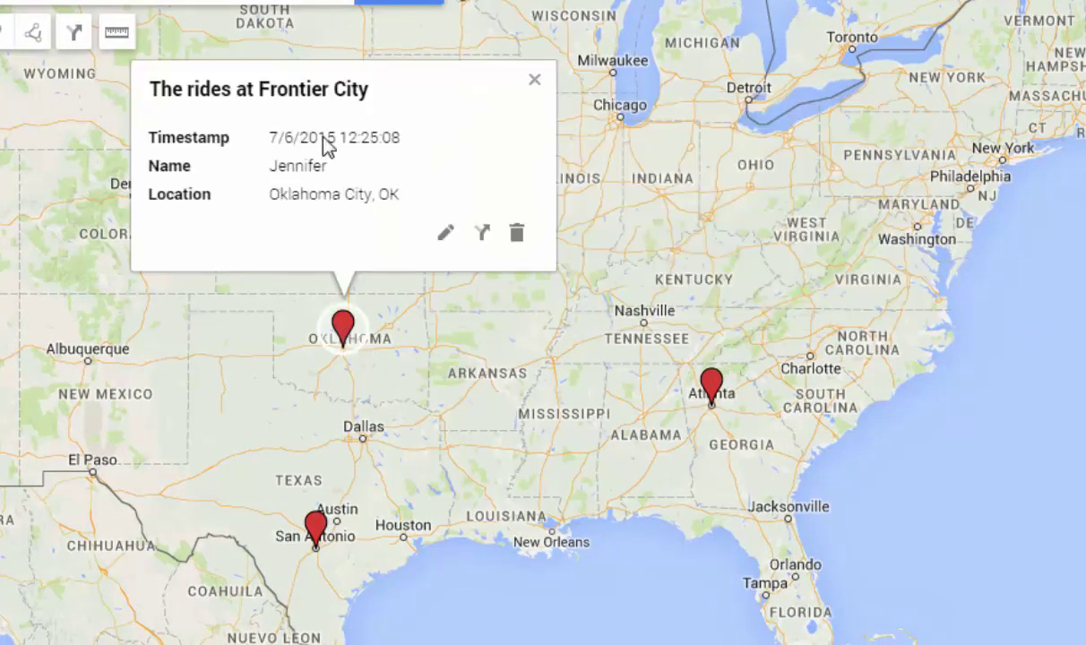
pyautogui.click(459, 376)
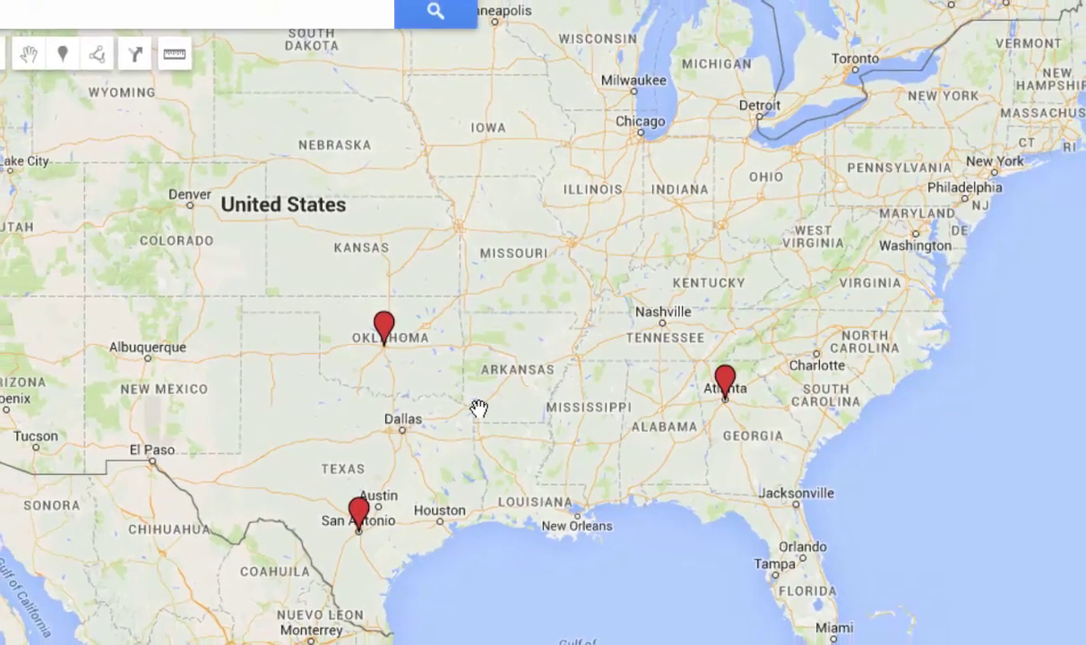